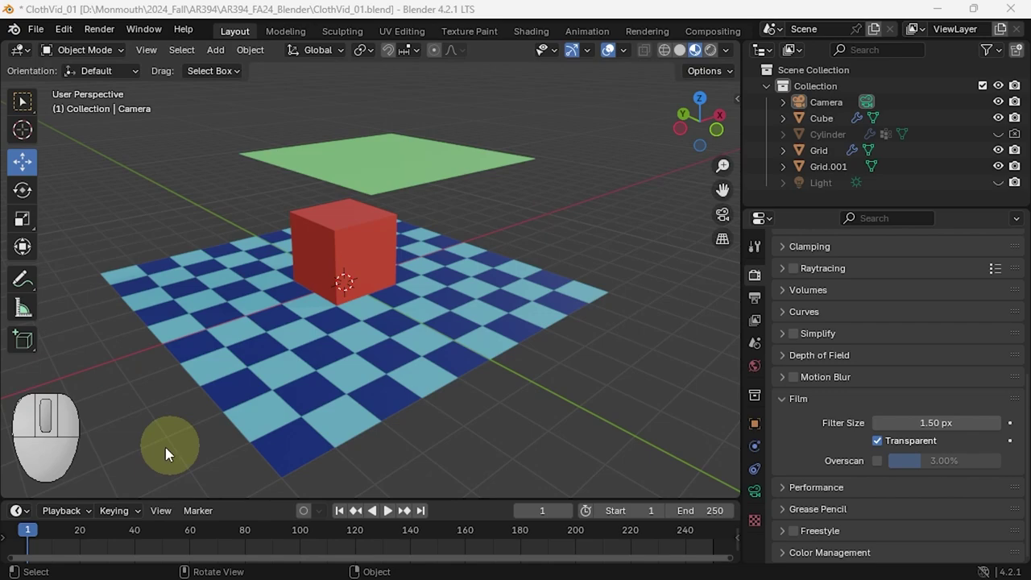
Step: Click through the floor and red cube, ending with the green plane Grid.001 selected
{"action": "left_click", "coordinate": [373, 355]}
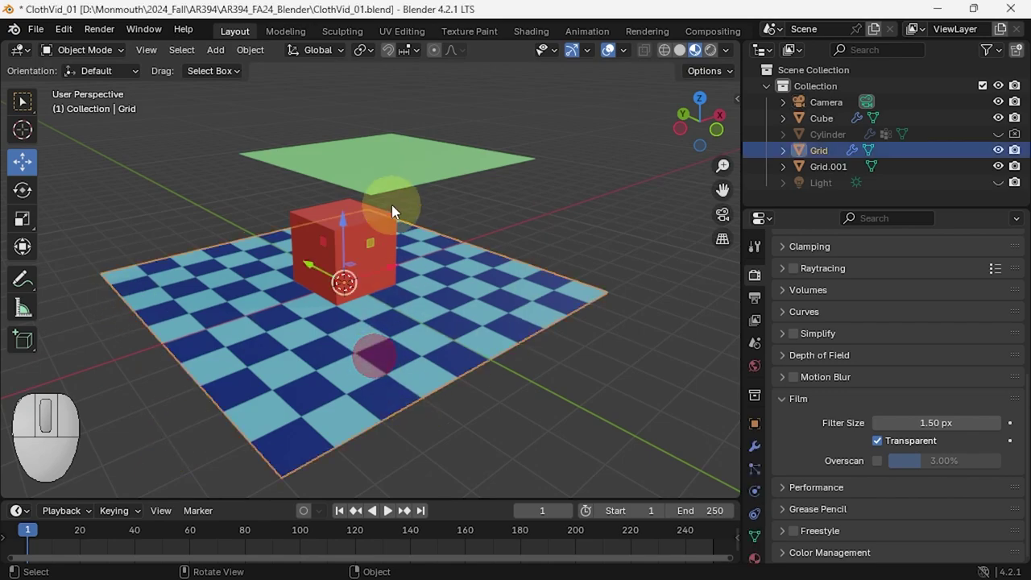
{"action": "left_click", "coordinate": [375, 226]}
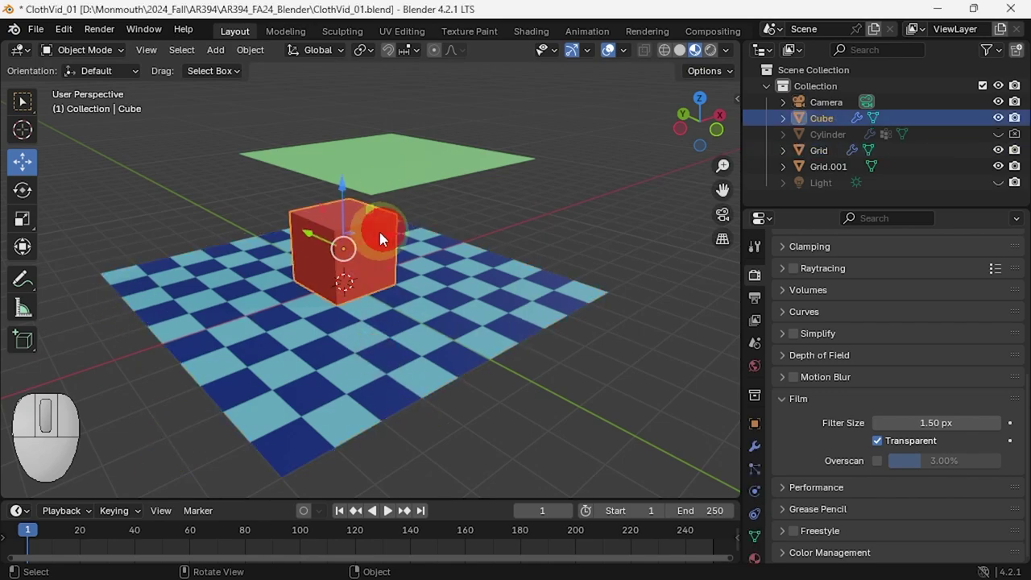
{"action": "left_click", "coordinate": [427, 180]}
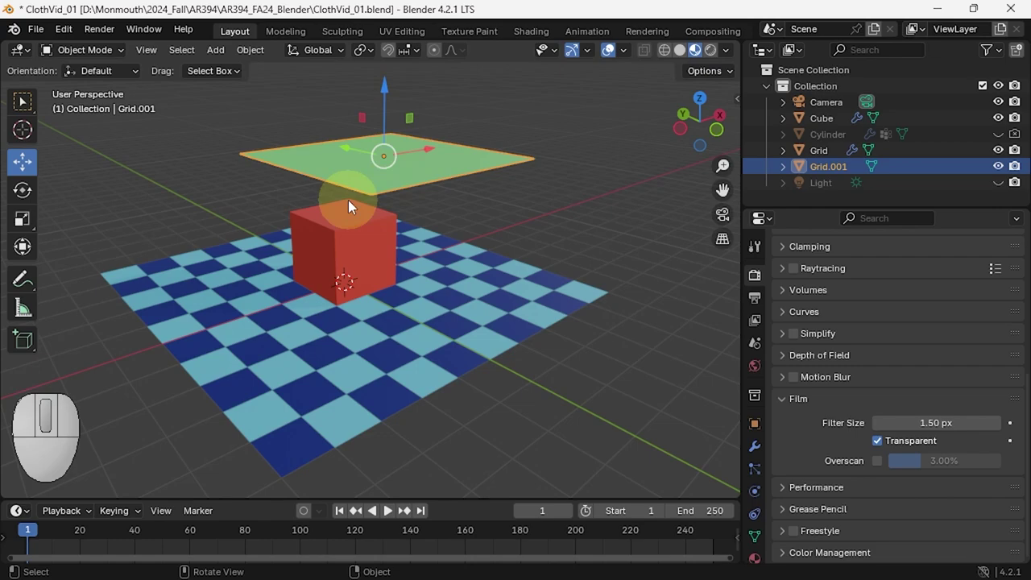
Step: Add Cloth physics to Grid.001 and apply the Silk preset (0.15 kg vertex mass)
{"action": "left_click", "coordinate": [755, 493]}
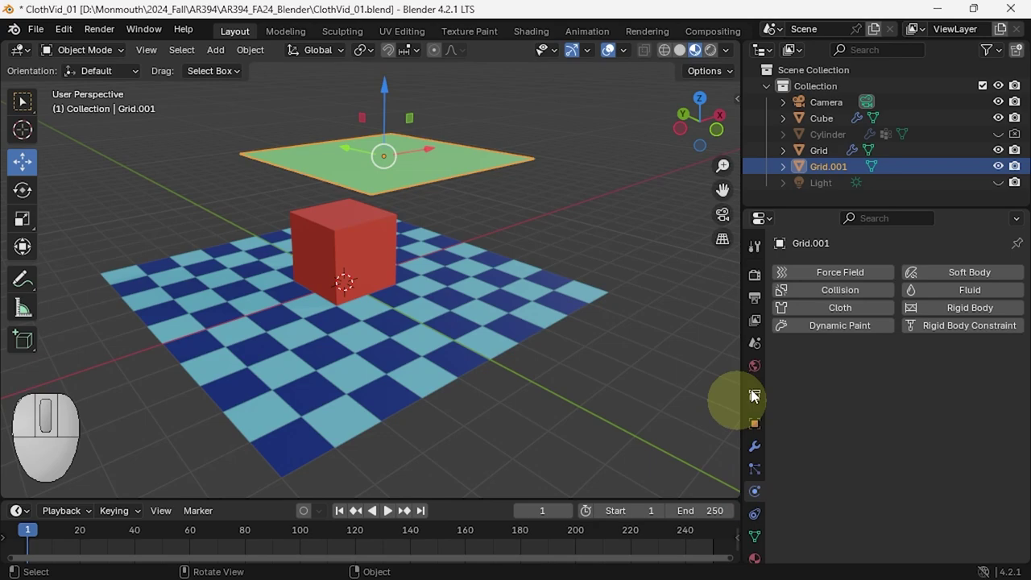
{"action": "left_click", "coordinate": [839, 308]}
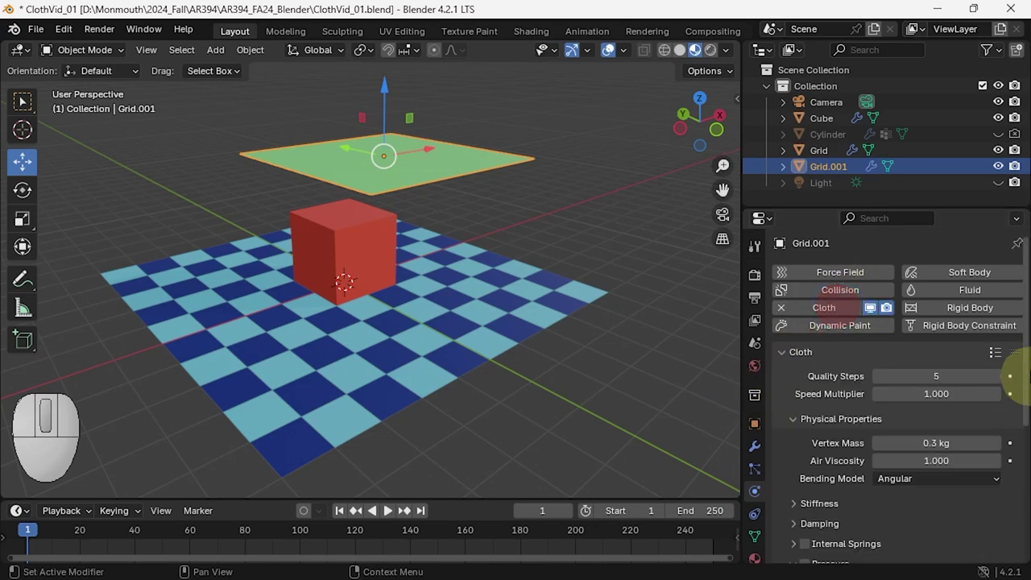
{"action": "left_click", "coordinate": [996, 352]}
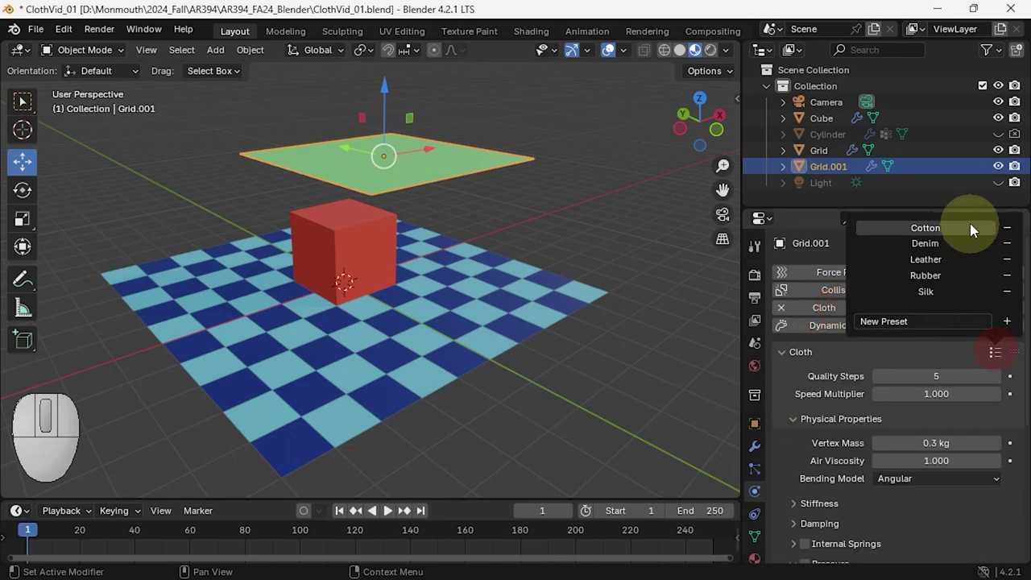
{"action": "left_click", "coordinate": [942, 291]}
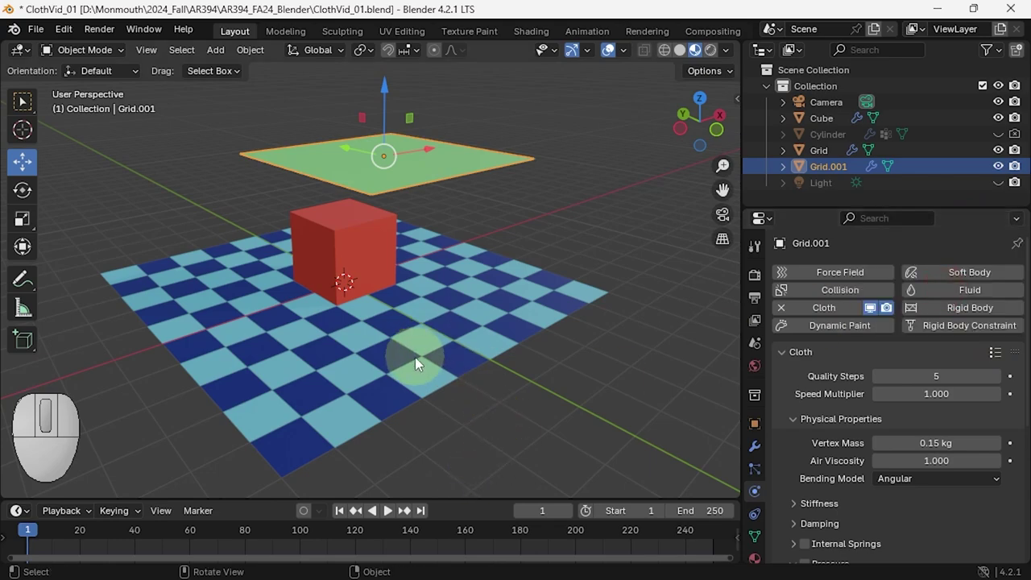
Step: Check the Collision settings on the floor grid and cube, then reselect Grid.001
{"action": "left_click", "coordinate": [411, 382]}
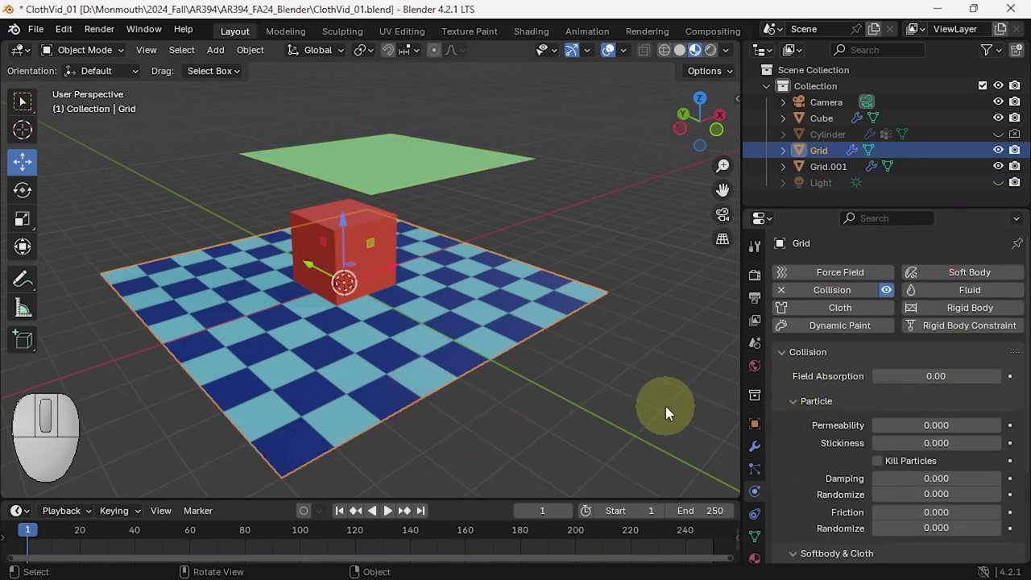
{"action": "left_click", "coordinate": [375, 228]}
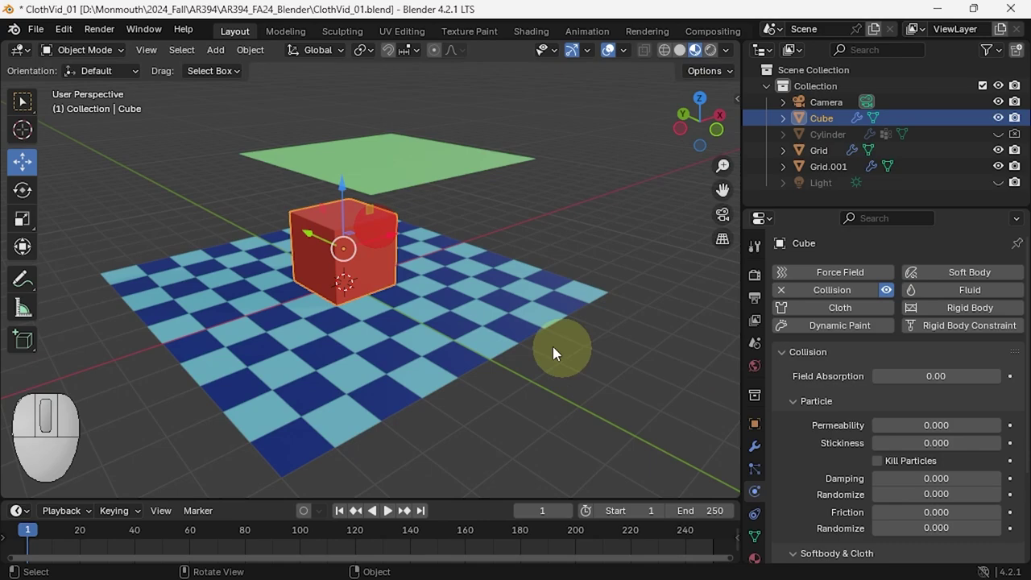
{"action": "left_click", "coordinate": [428, 173]}
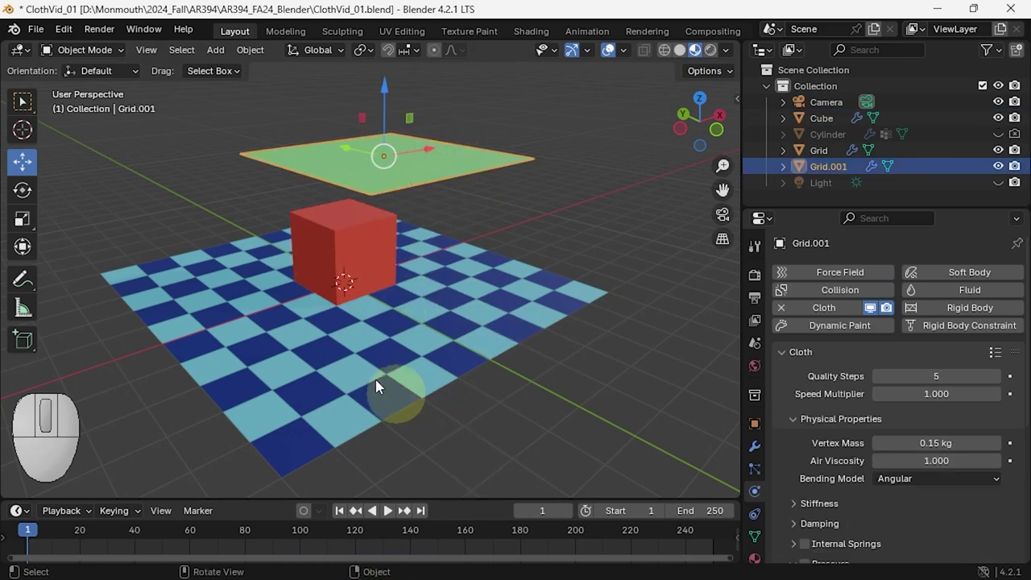
{"action": "key", "text": "space"}
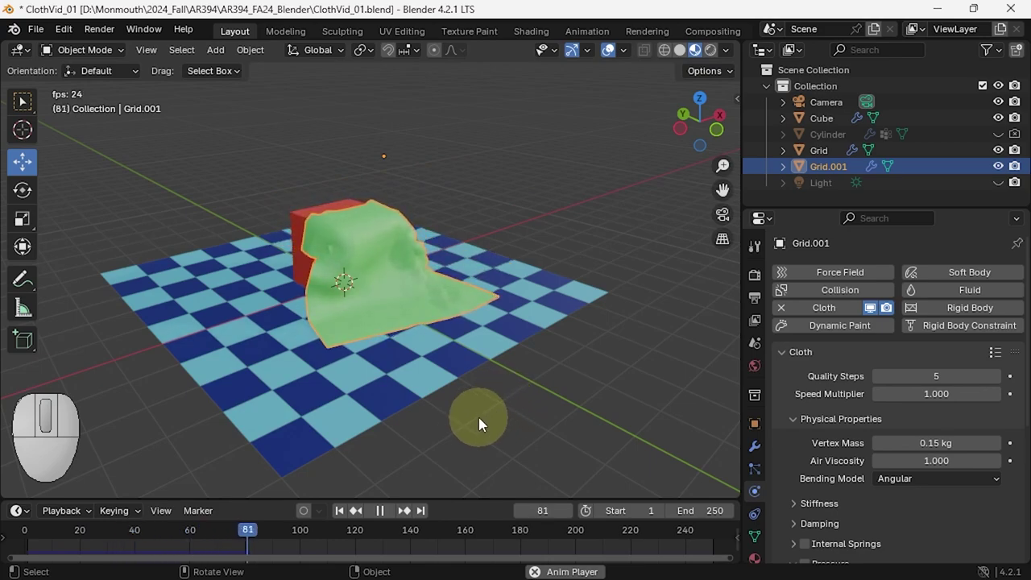
{"action": "key", "text": "space"}
{"action": "left_click", "coordinate": [341, 508]}
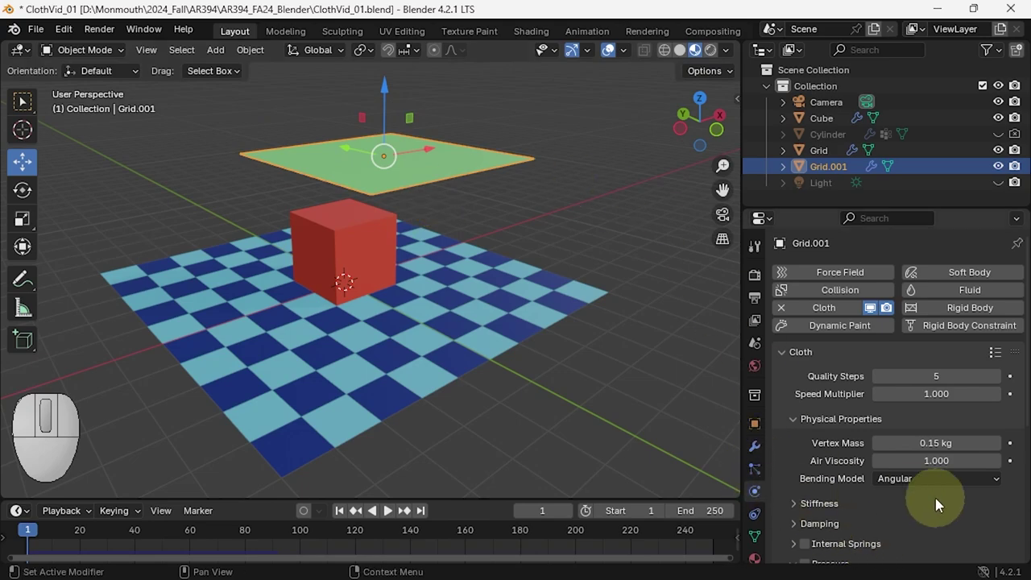
Step: Collapse Stiffness and Damping, expand Shape, and confirm the Pin Group list is empty
{"action": "left_click_drag", "start_coordinate": [887, 525], "coordinate": [875, 505]}
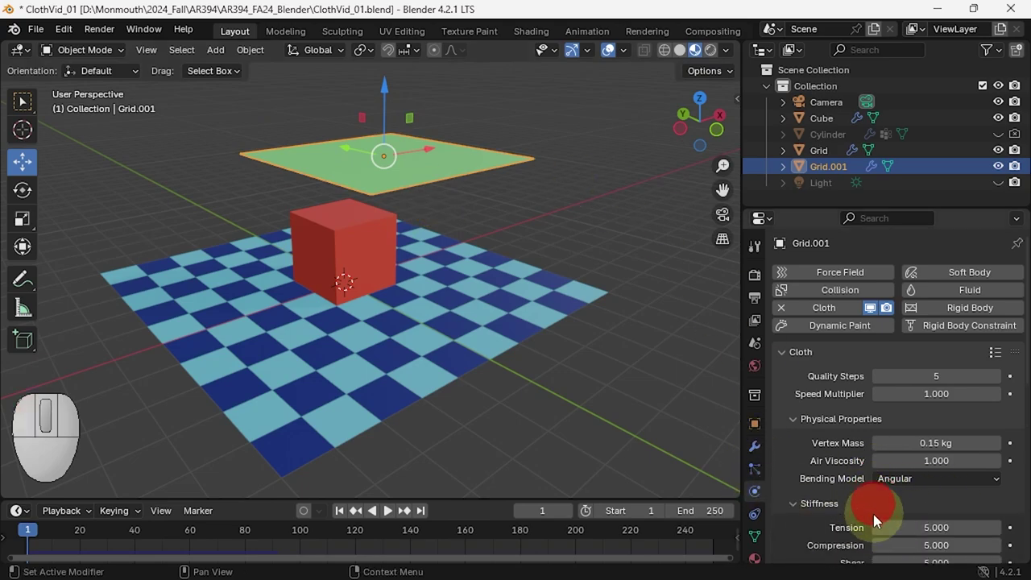
{"action": "left_click", "coordinate": [803, 504]}
{"action": "scroll", "coordinate": [815, 493], "scroll_direction": "down", "scroll_amount": 5}
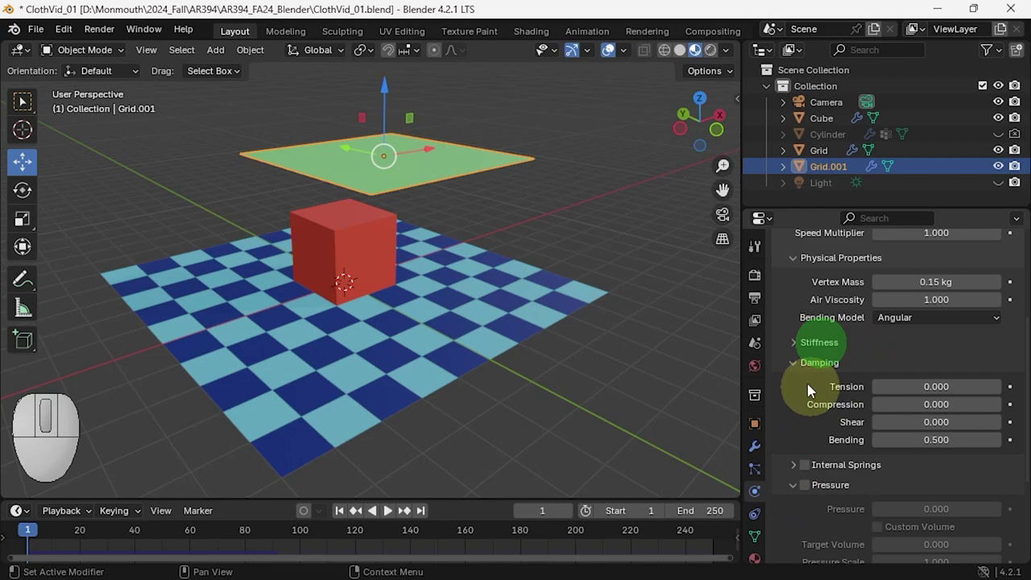
{"action": "left_click", "coordinate": [796, 362]}
{"action": "scroll", "coordinate": [859, 322], "scroll_direction": "down", "scroll_amount": 2}
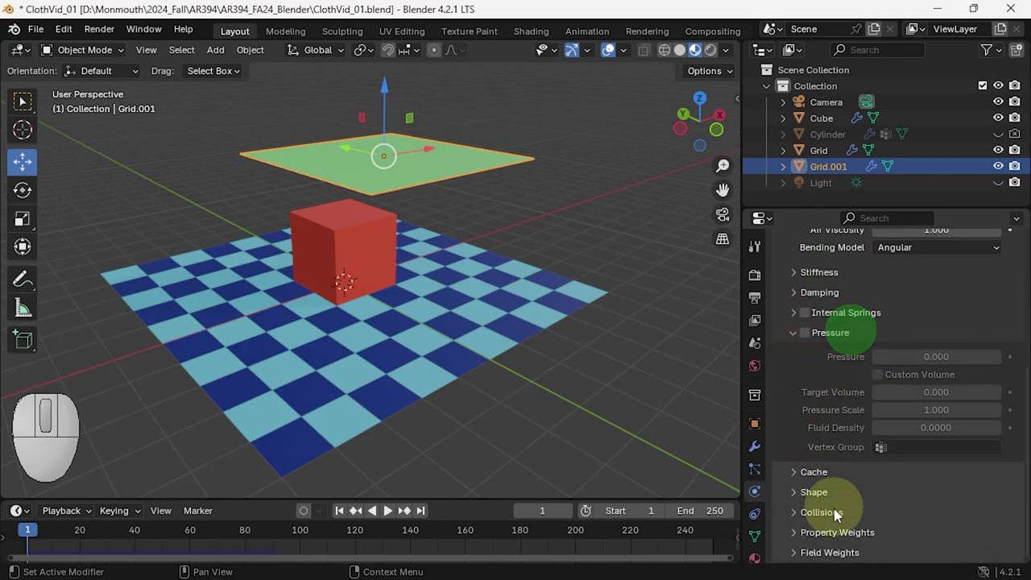
{"action": "left_click", "coordinate": [794, 492]}
{"action": "scroll", "coordinate": [848, 403], "scroll_direction": "down", "scroll_amount": 3}
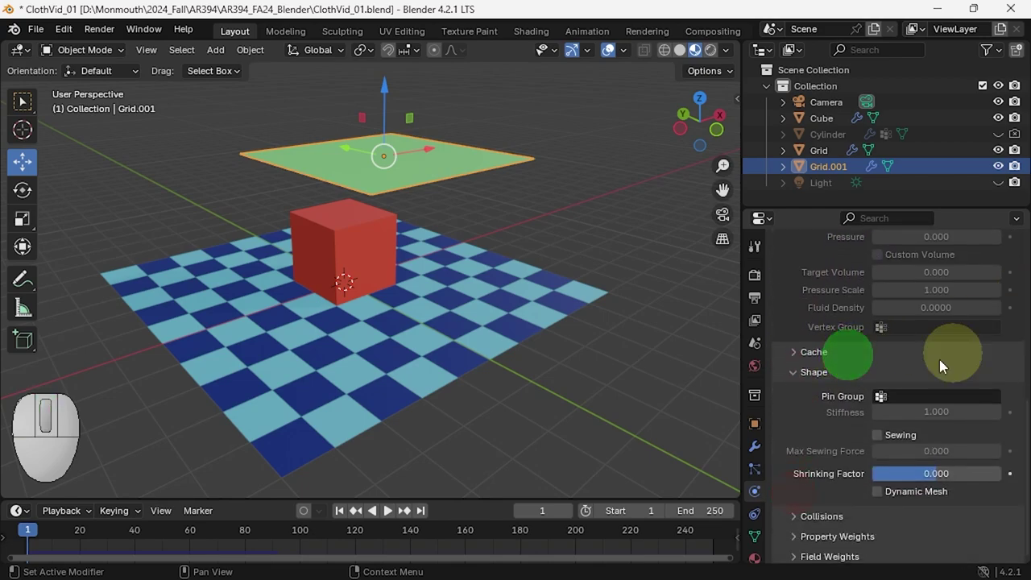
{"action": "left_click", "coordinate": [882, 397]}
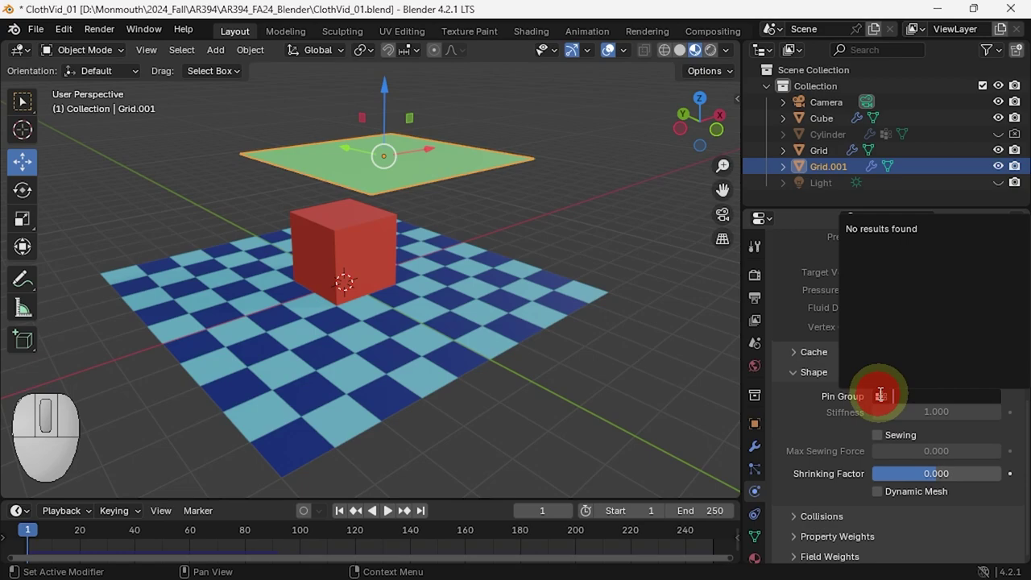
{"action": "left_click", "coordinate": [811, 427]}
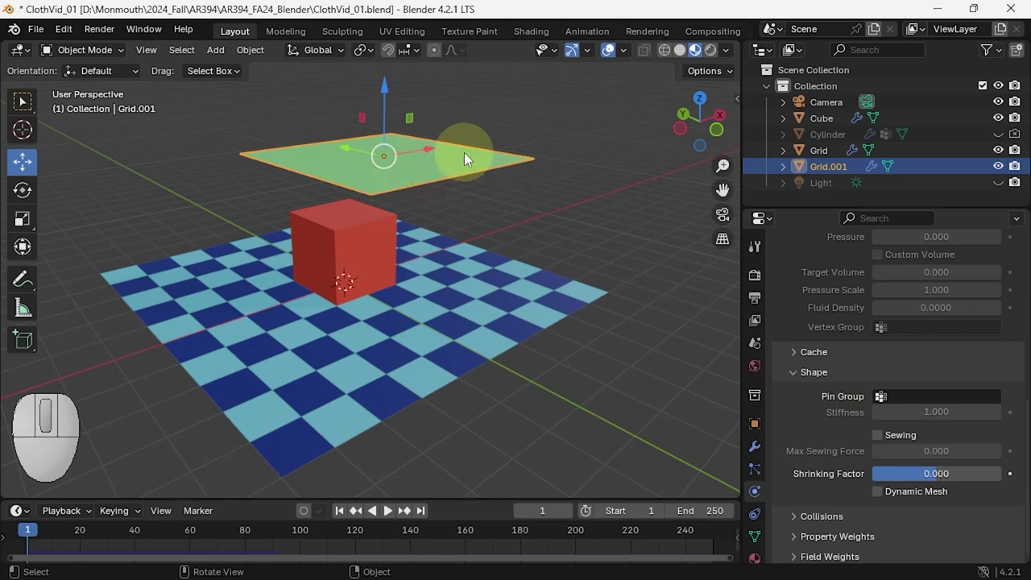
Step: In Edit Mode, select the back-left border edge loop of Grid.001, then return to Vertex select
{"action": "key", "text": "Tab"}
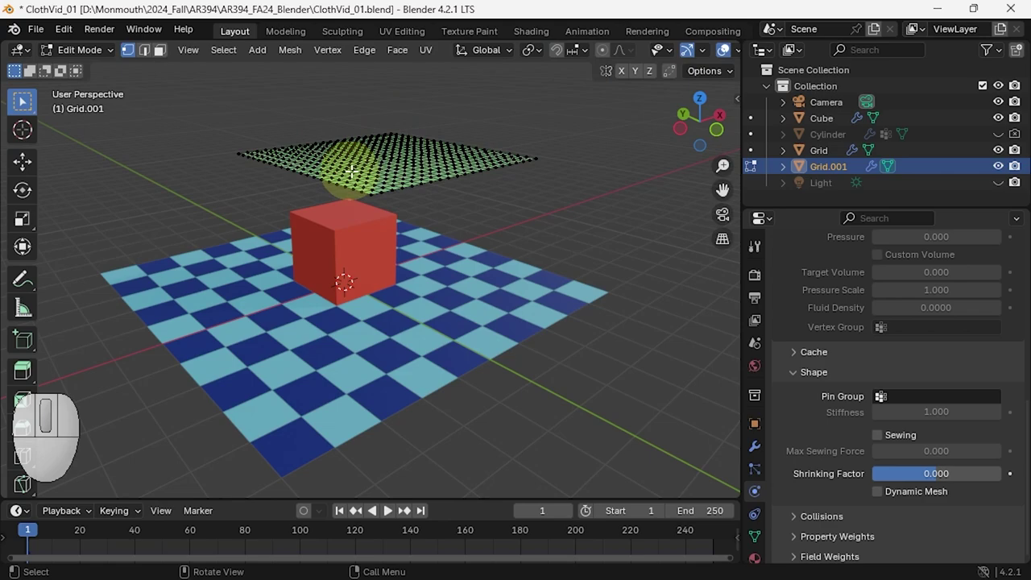
{"action": "middle_click_drag", "start_coordinate": [359, 170], "coordinate": [343, 206]}
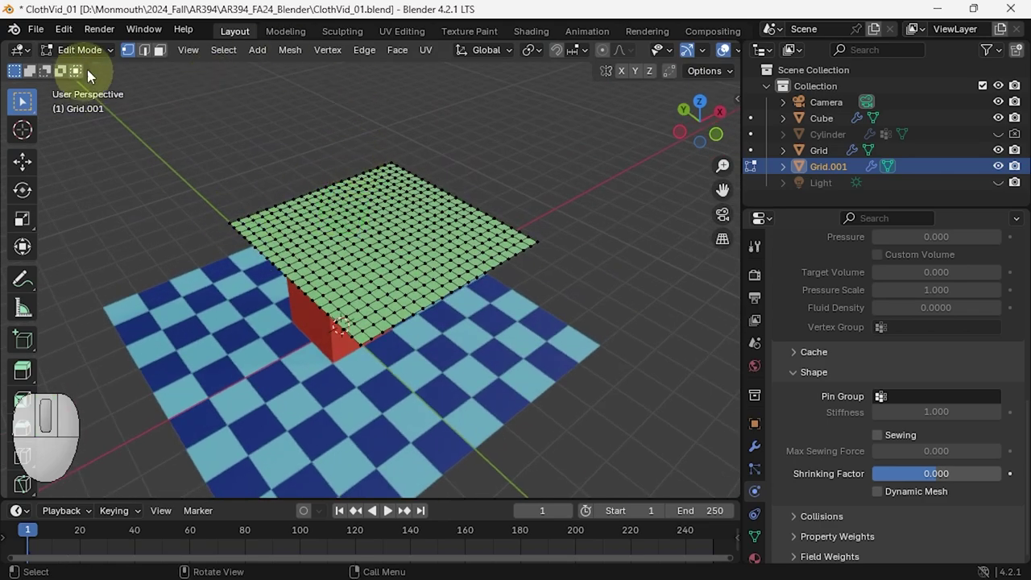
{"action": "left_click", "coordinate": [145, 50]}
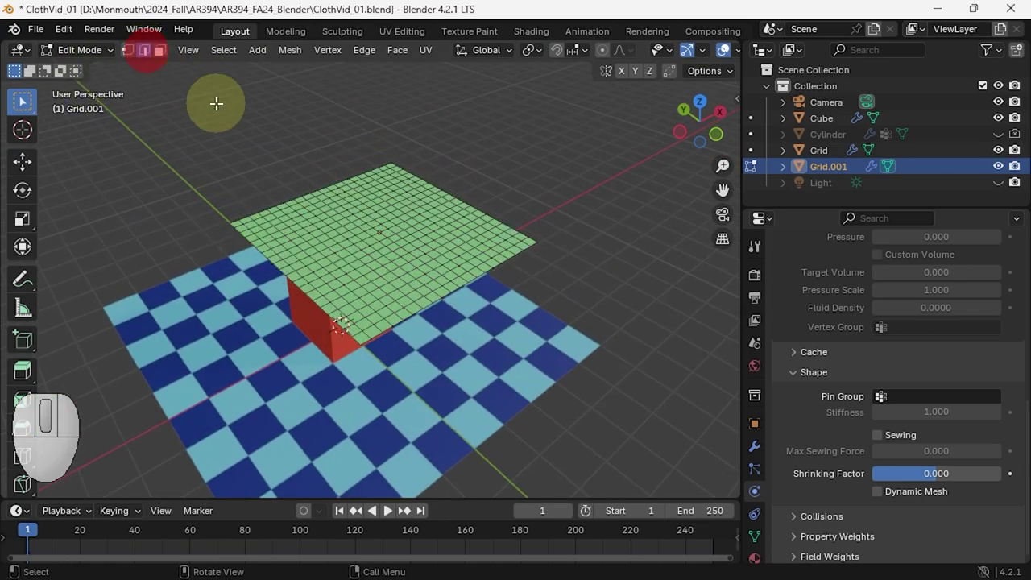
{"action": "left_click", "coordinate": [234, 220], "text": "alt"}
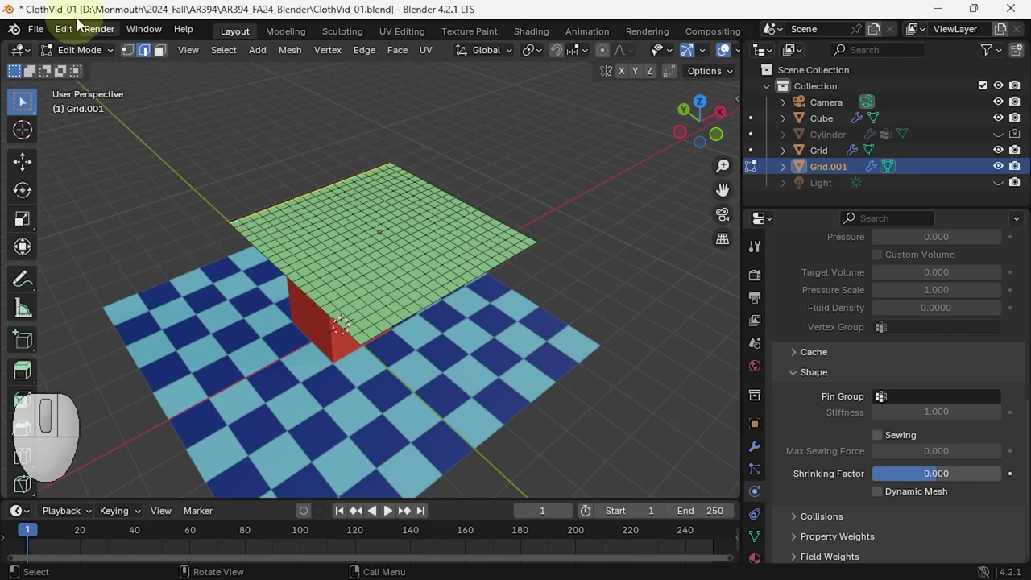
{"action": "left_click", "coordinate": [127, 51]}
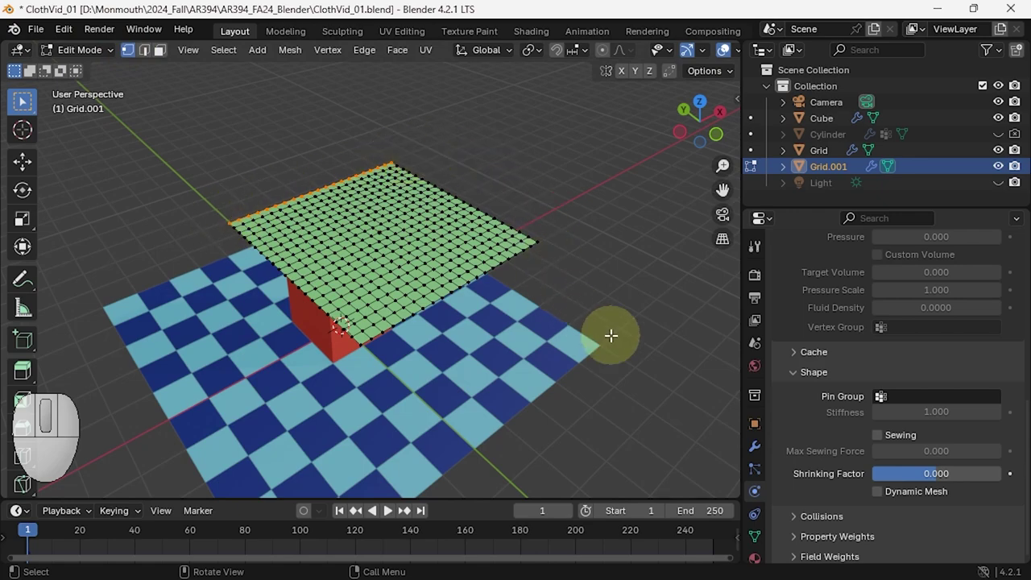
Step: Rename Grid.001's vertex group from Group to StayStuck
{"action": "left_click", "coordinate": [756, 536]}
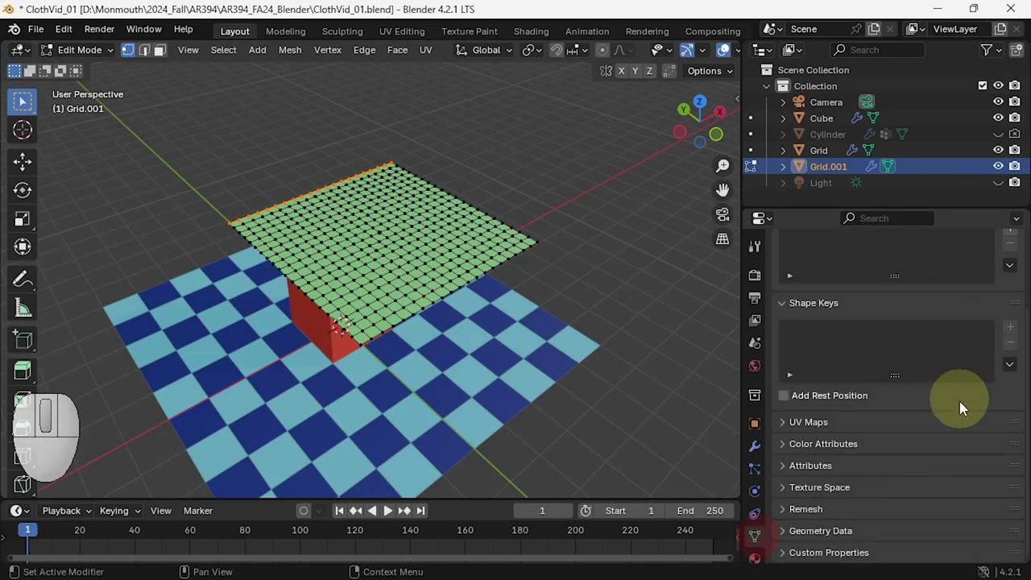
{"action": "scroll", "coordinate": [918, 491], "scroll_direction": "up", "scroll_amount": 3}
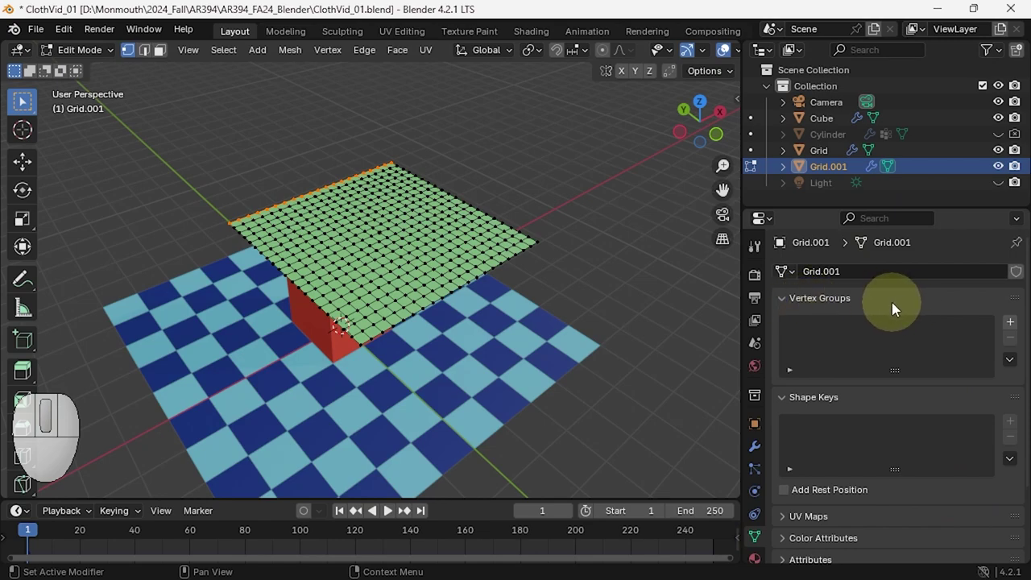
{"action": "left_click", "coordinate": [1010, 323]}
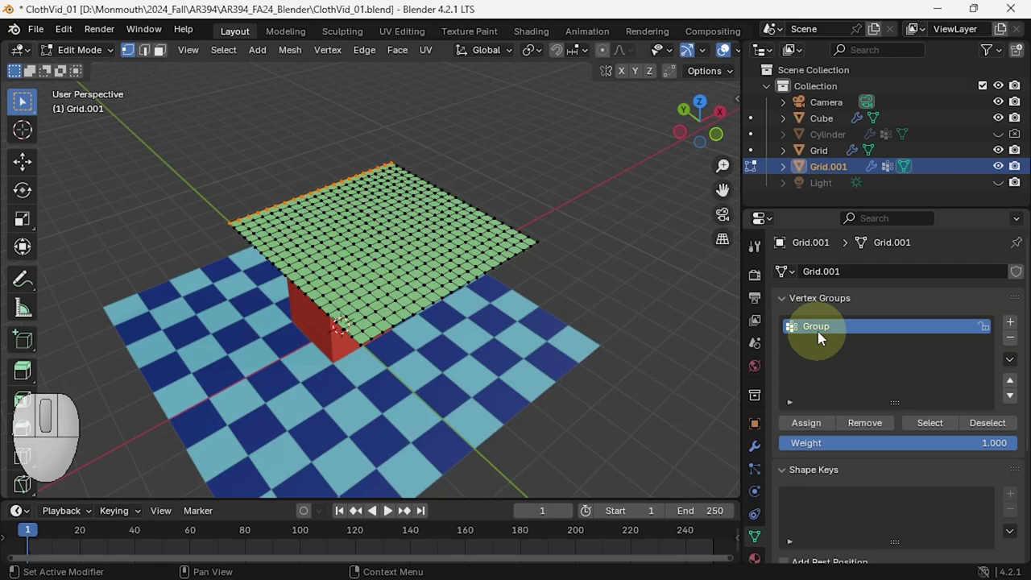
{"action": "left_click", "coordinate": [825, 332]}
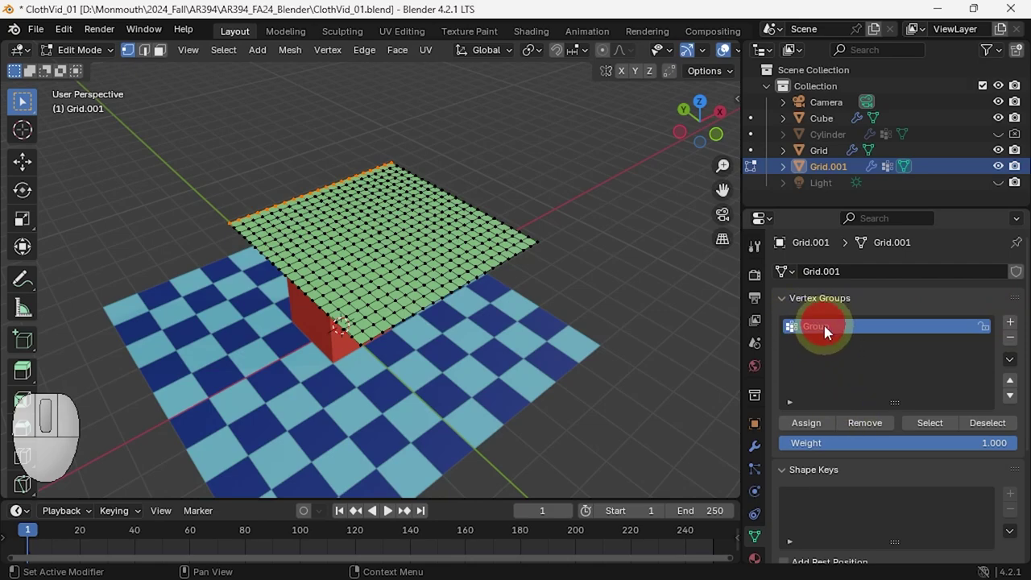
{"action": "double_click", "coordinate": [824, 329]}
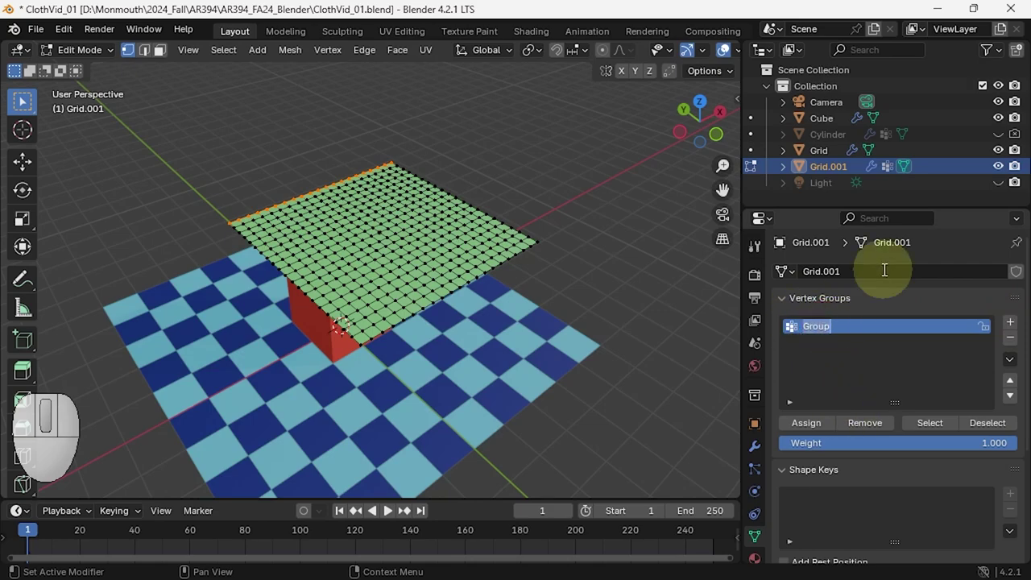
{"action": "type", "text": "StayStuck"}
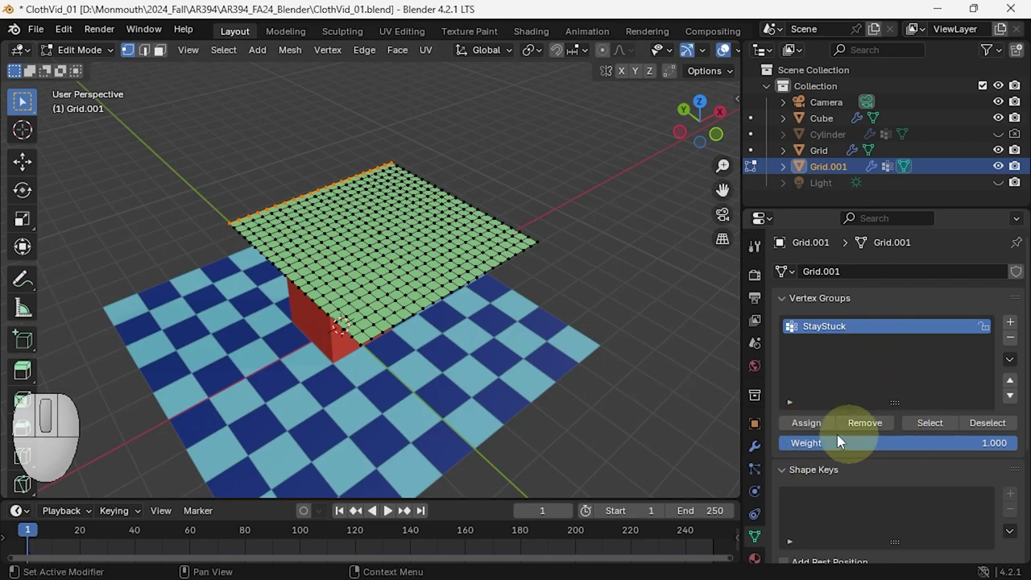
Step: Assign the selected border vertices to StayStuck, then verify via deselect and Select
{"action": "left_click", "coordinate": [812, 429]}
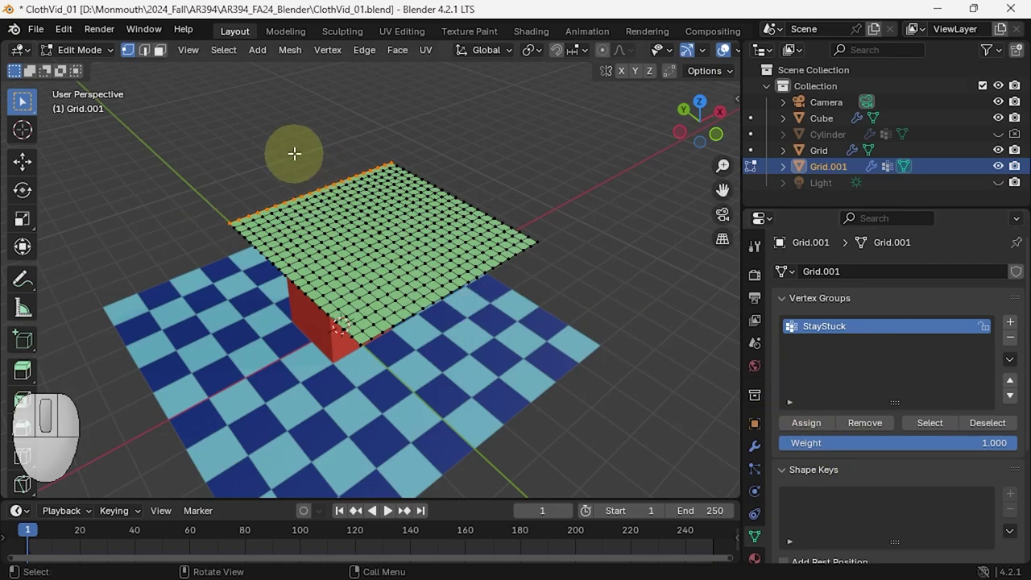
{"action": "left_click", "coordinate": [807, 424]}
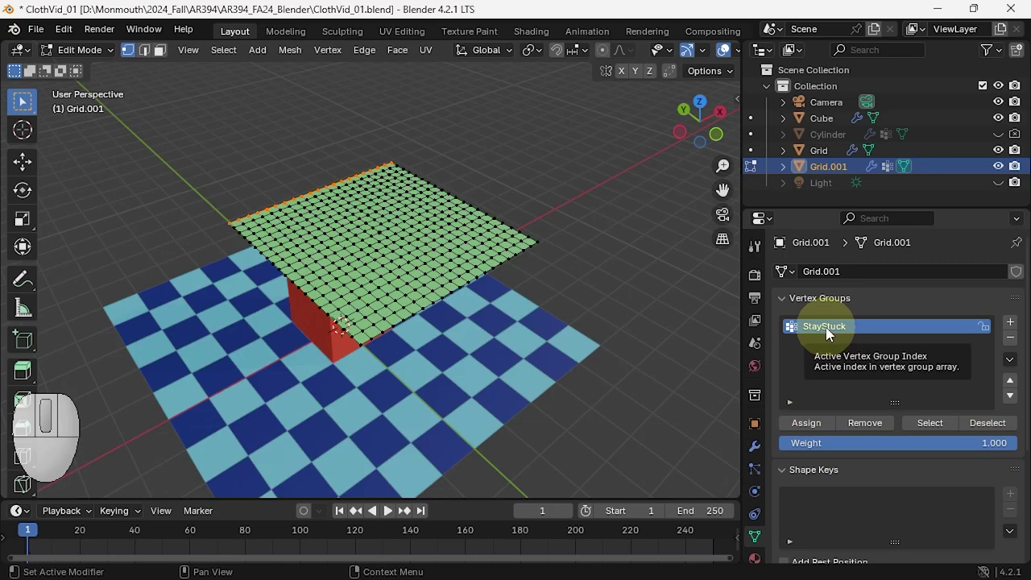
{"action": "left_click", "coordinate": [231, 155]}
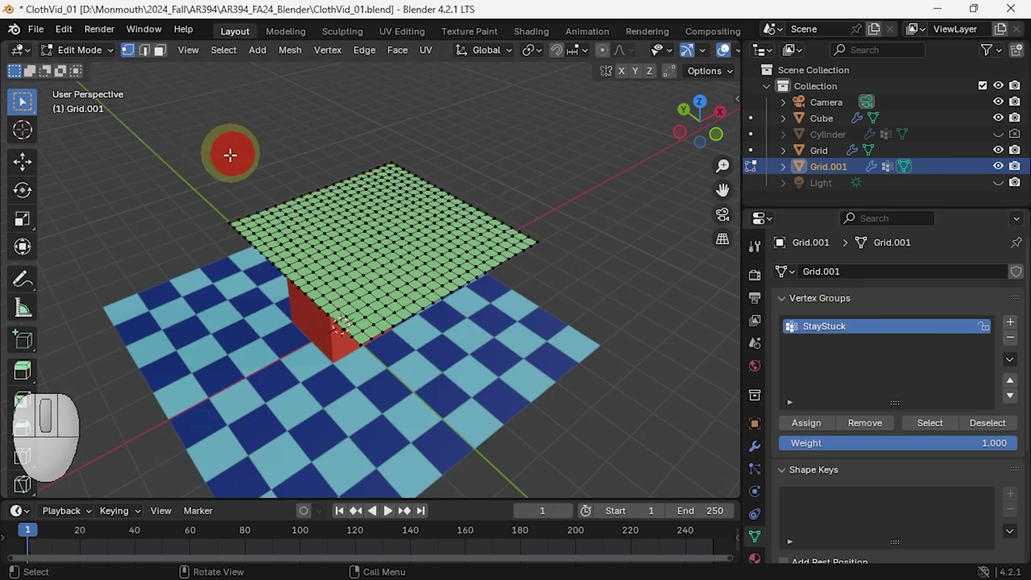
{"action": "left_click", "coordinate": [933, 423]}
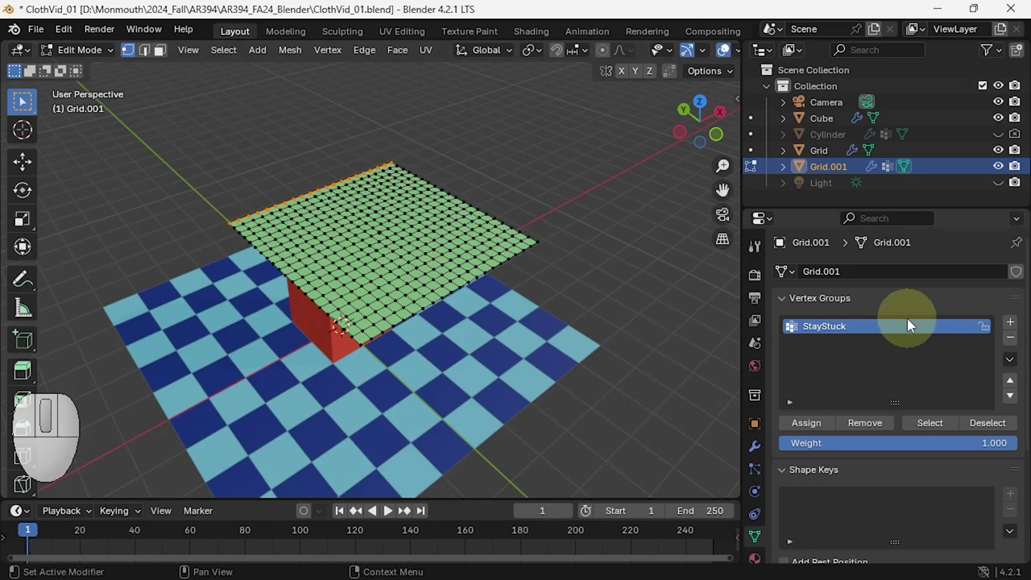
Step: In Object Mode, set the cloth Shape Pin Group to StayStuck
{"action": "left_click", "coordinate": [755, 512]}
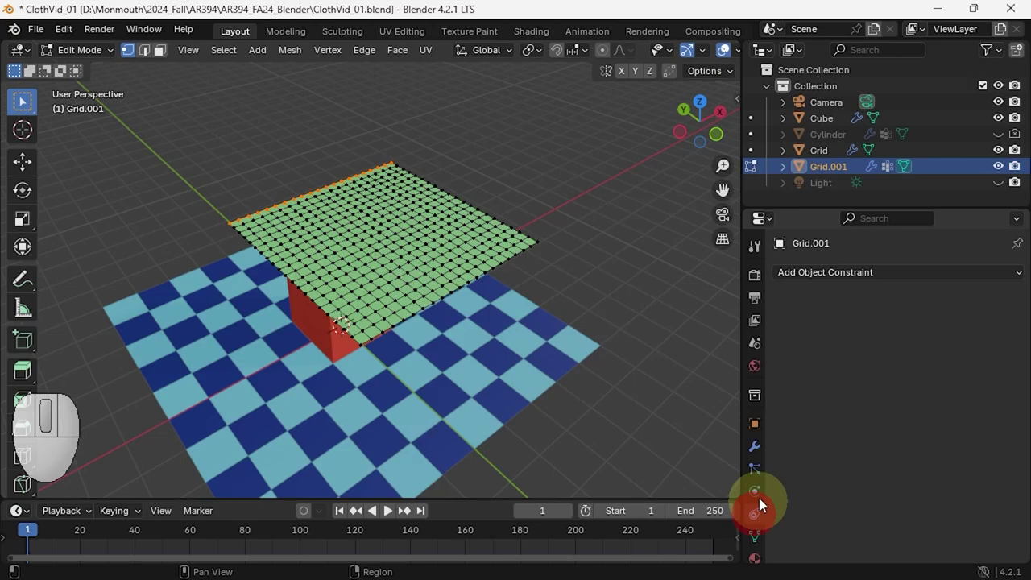
{"action": "left_click", "coordinate": [755, 493]}
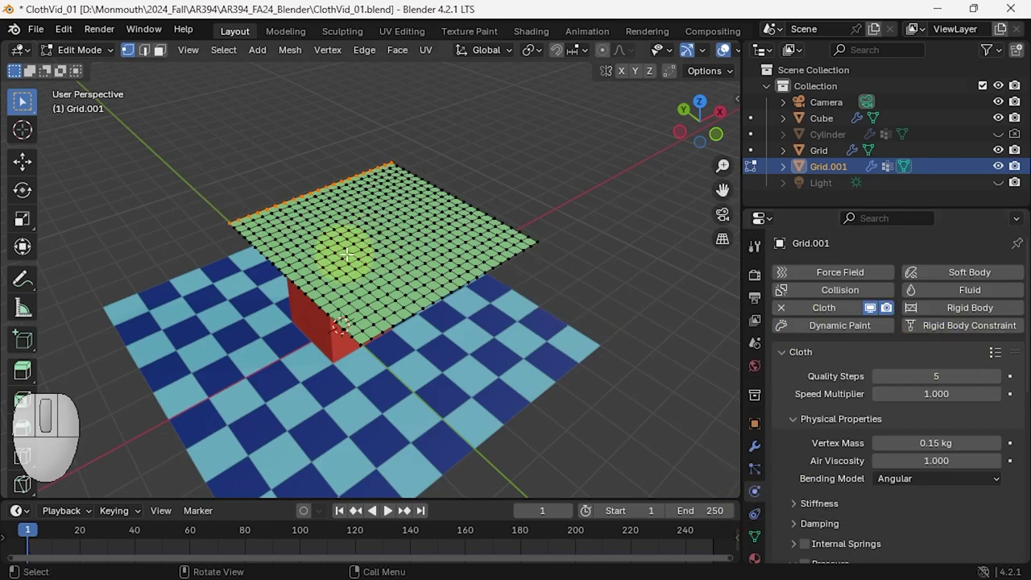
{"action": "key", "text": "Tab"}
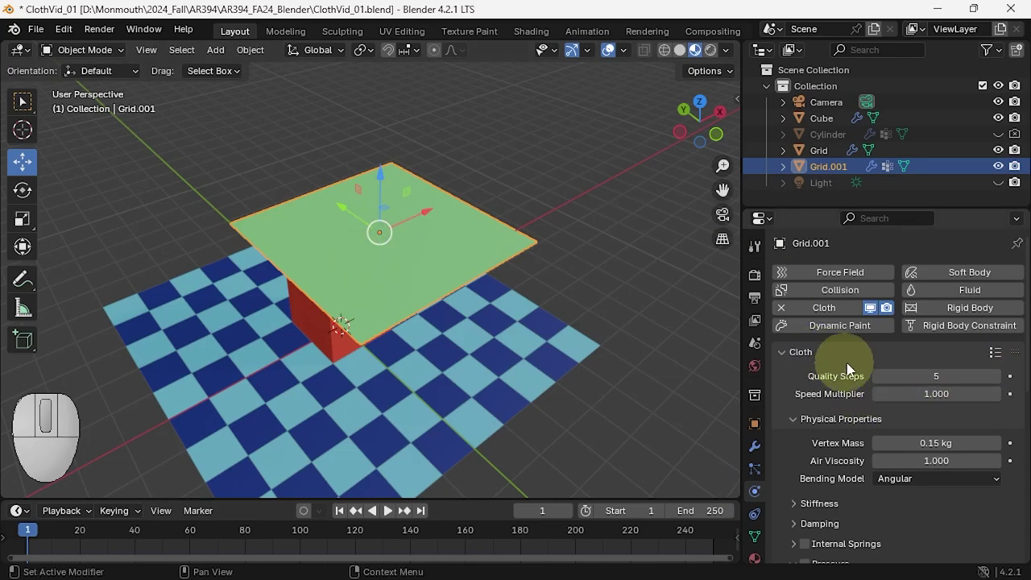
{"action": "scroll", "coordinate": [930, 449], "scroll_direction": "down", "scroll_amount": 10}
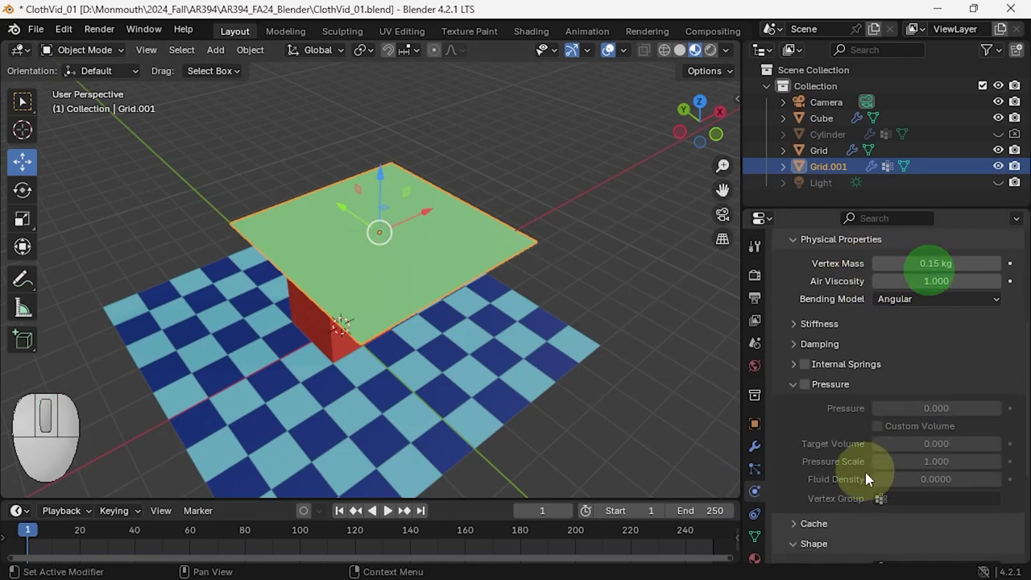
{"action": "left_click", "coordinate": [882, 418]}
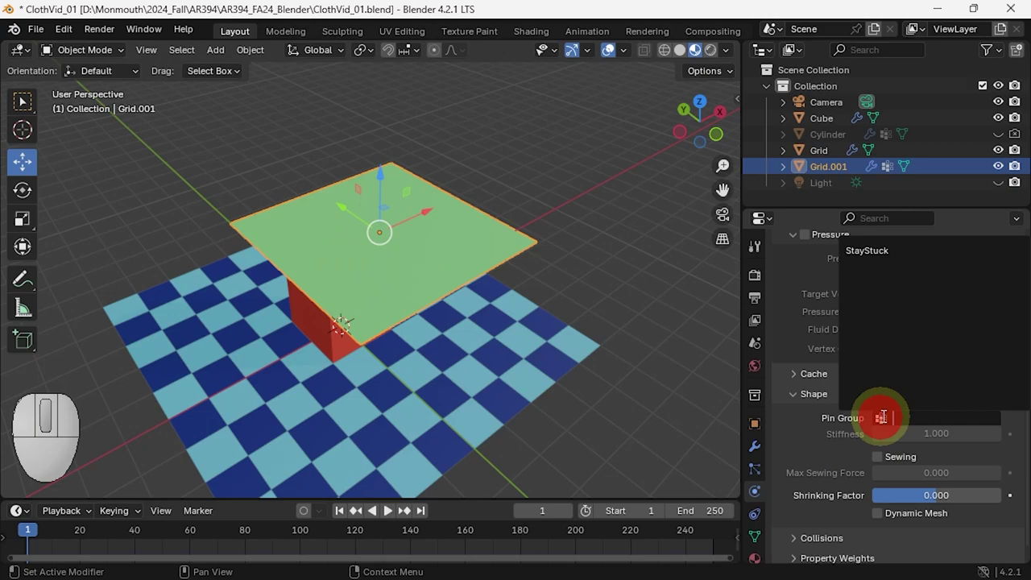
{"action": "left_click", "coordinate": [870, 251]}
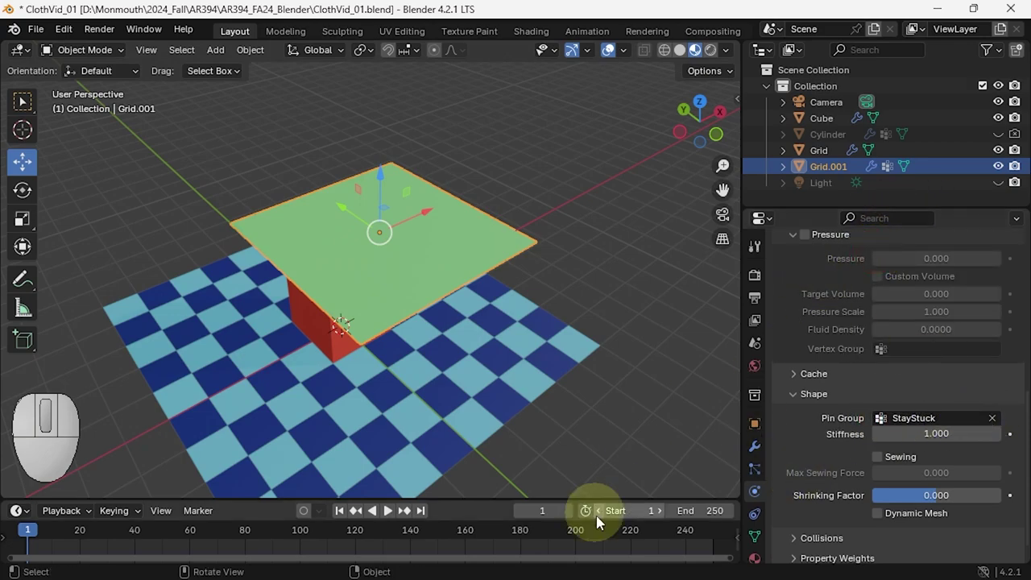
Step: Play the cloth simulation to check the pinned edge, then reset to frame 1
{"action": "left_click", "coordinate": [387, 512]}
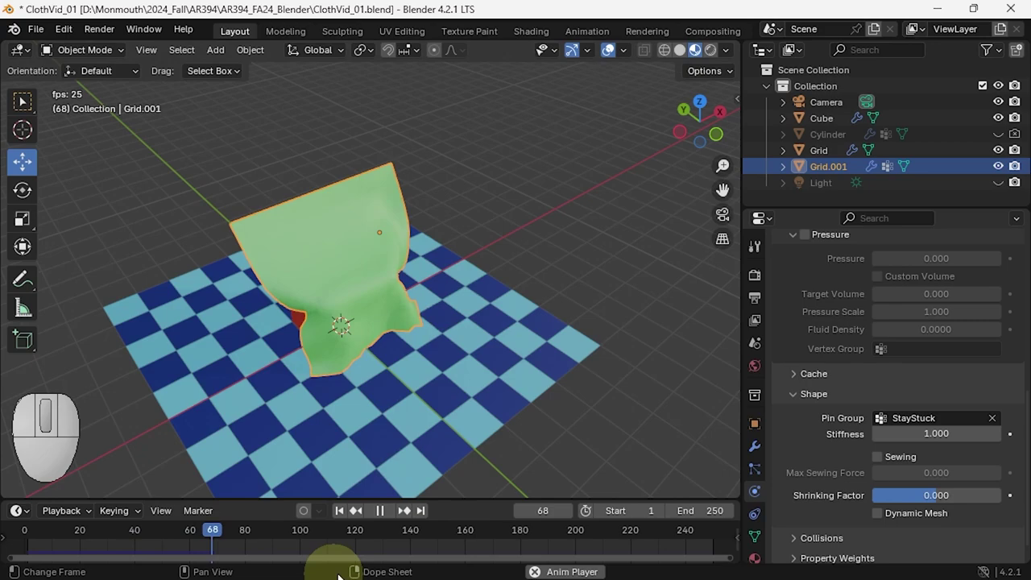
{"action": "left_click", "coordinate": [339, 511]}
{"action": "left_click", "coordinate": [384, 511]}
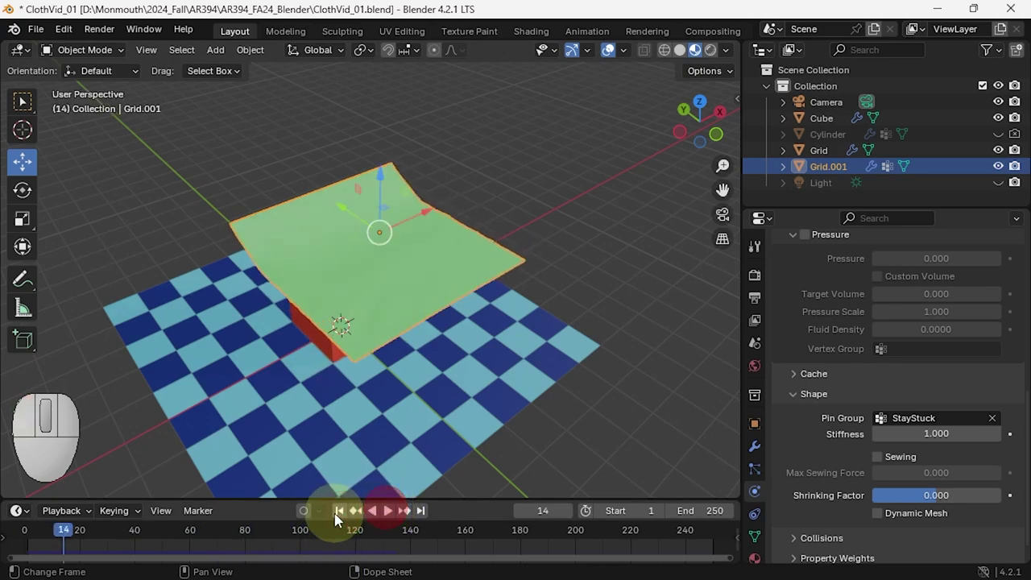
{"action": "left_click", "coordinate": [339, 511]}
{"action": "left_click", "coordinate": [381, 510]}
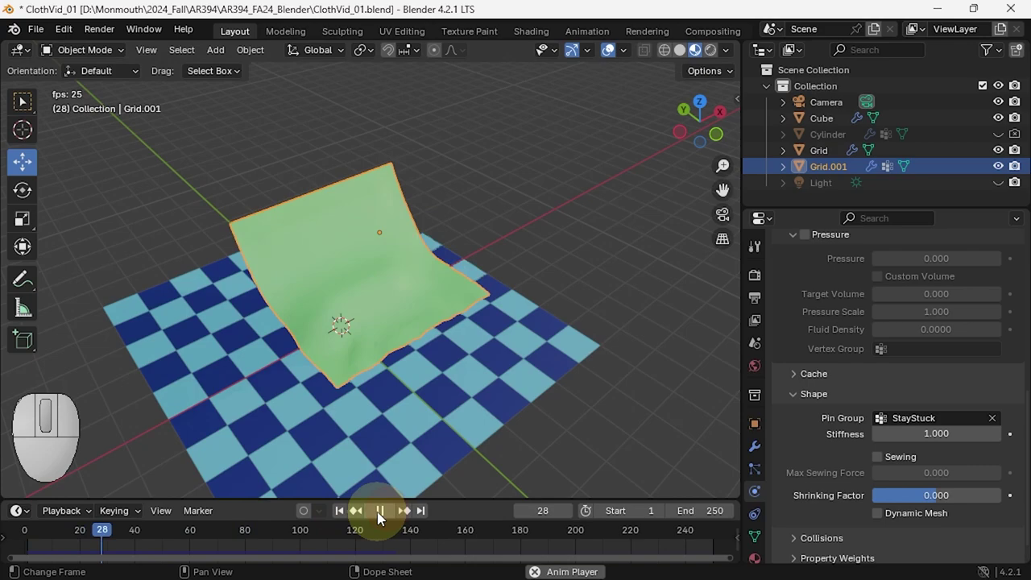
{"action": "left_click", "coordinate": [380, 511]}
{"action": "left_click", "coordinate": [340, 511]}
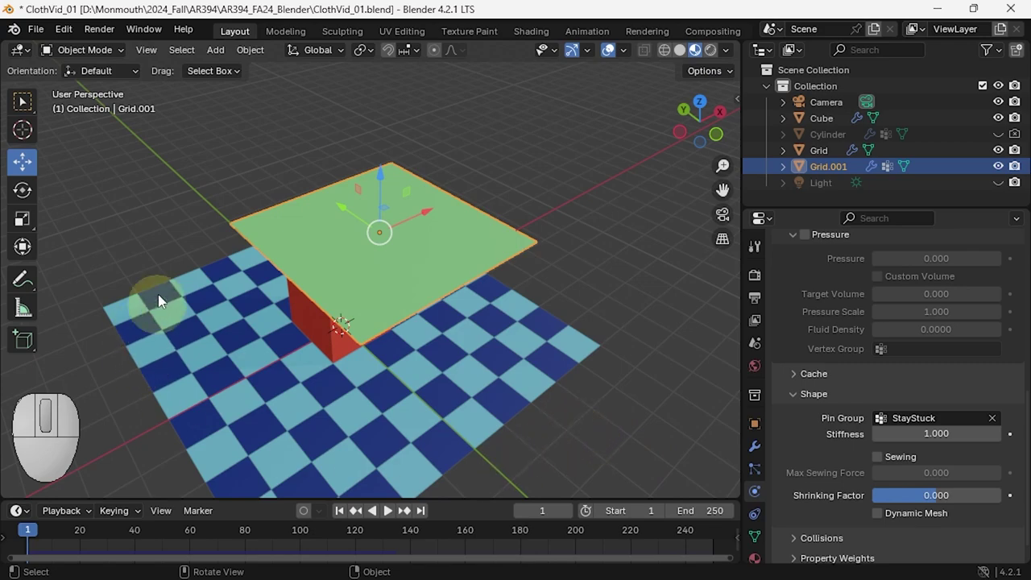
Step: In Edit Mode, deselect everything and select only the StayStuck vertex group
{"action": "key", "text": "Tab"}
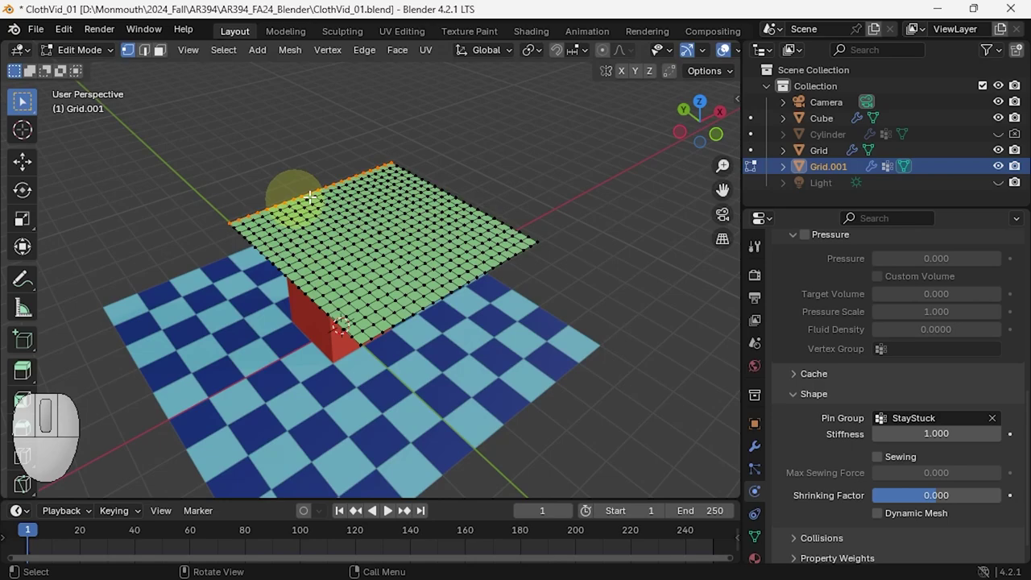
{"action": "left_click", "coordinate": [251, 159]}
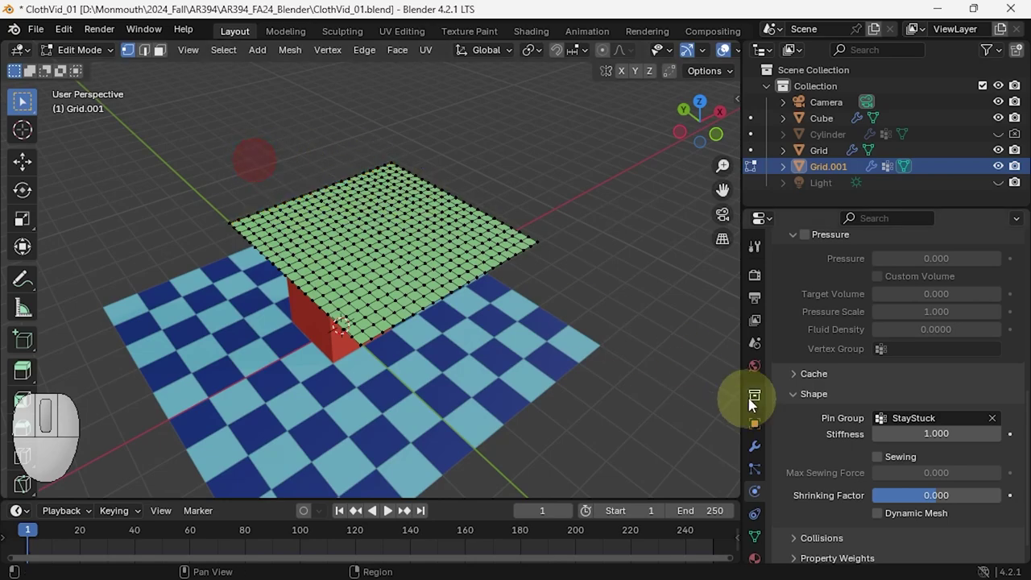
{"action": "left_click", "coordinate": [756, 539]}
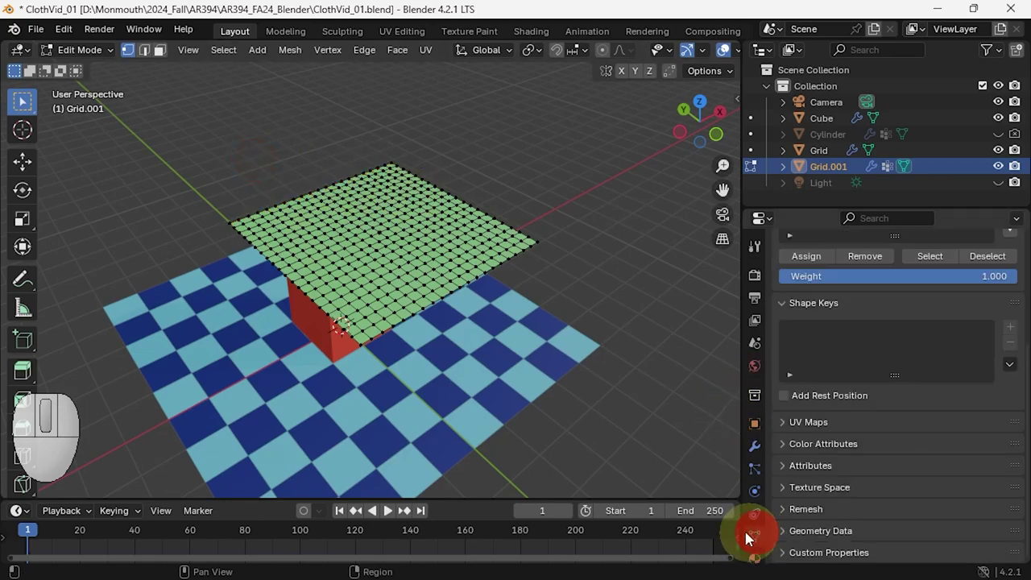
{"action": "scroll", "coordinate": [874, 479], "scroll_direction": "up", "scroll_amount": 5}
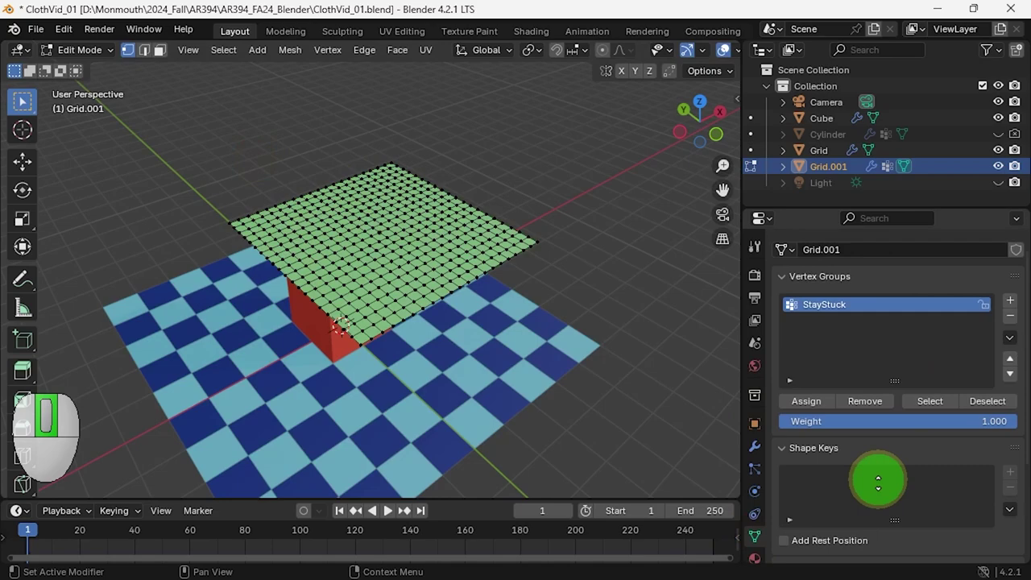
{"action": "left_click", "coordinate": [929, 411]}
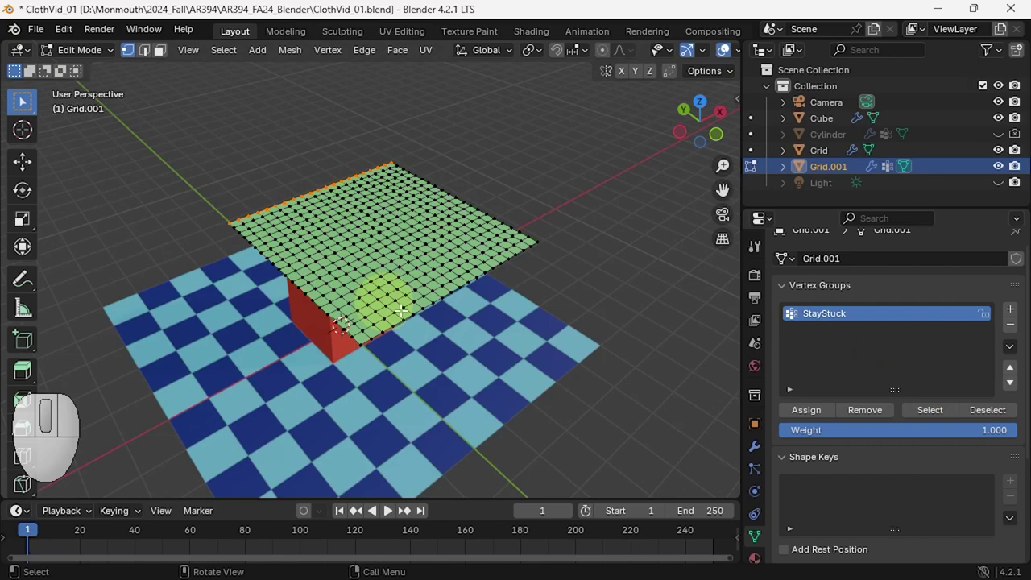
Step: Hook the selected vertices to a new Empty via Vertex > Hooks > Hook to New Object
{"action": "left_click", "coordinate": [327, 51]}
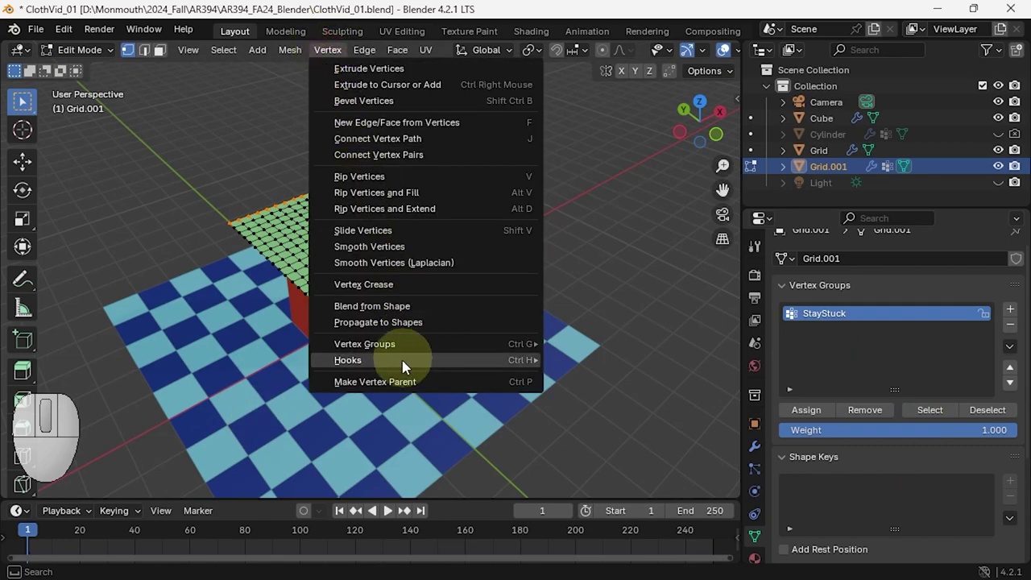
{"action": "mouse_move", "coordinate": [398, 362]}
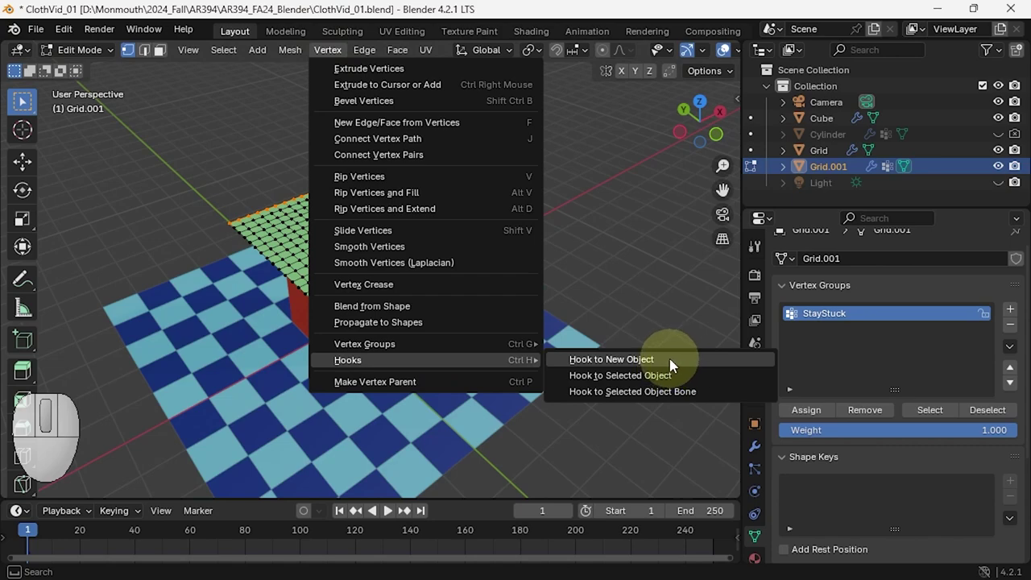
{"action": "left_click", "coordinate": [612, 359]}
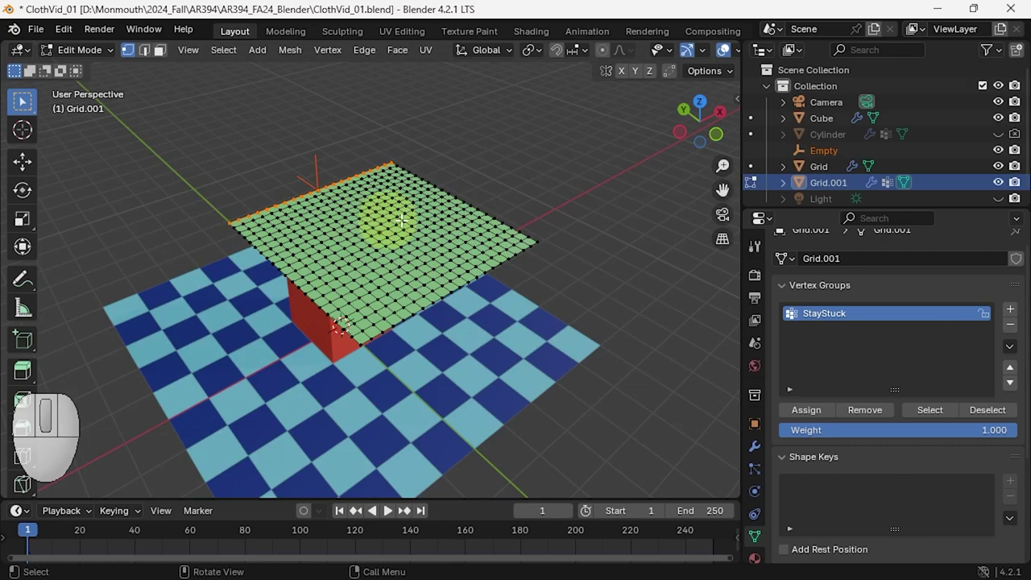
{"action": "key", "text": "Tab"}
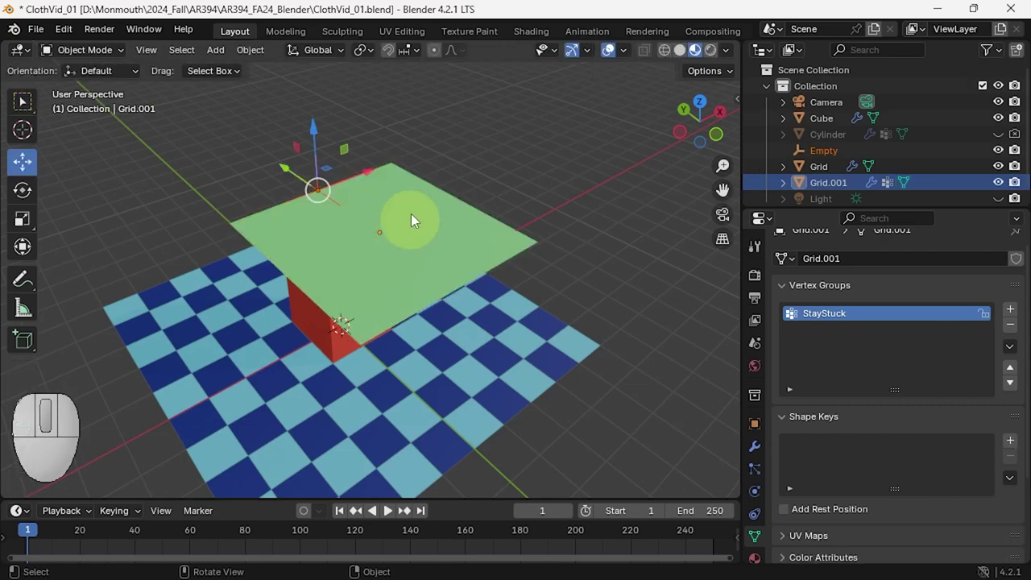
{"action": "left_click", "coordinate": [313, 191]}
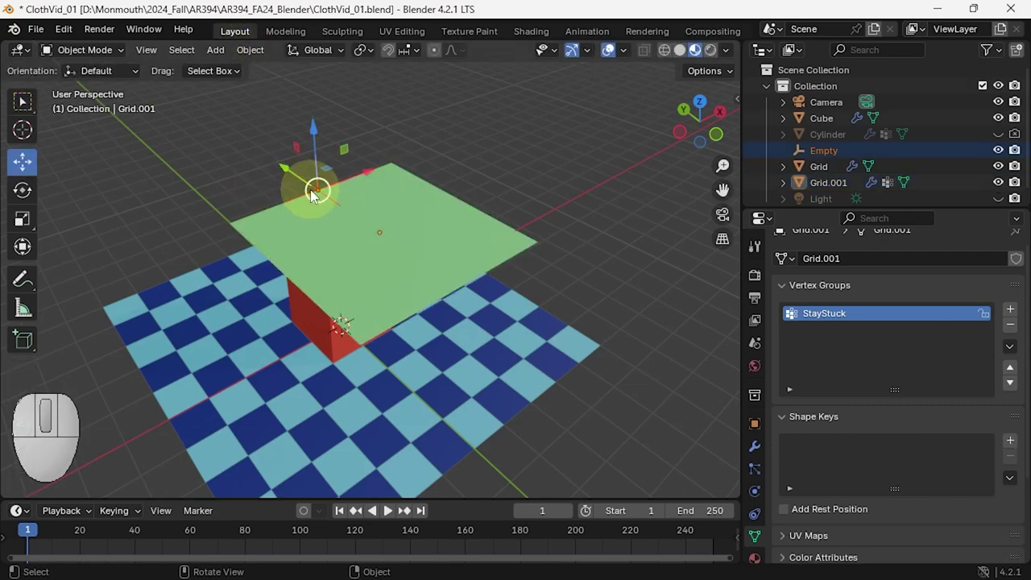
{"action": "left_click_drag", "start_coordinate": [317, 192], "coordinate": [452, 148]}
{"action": "key", "text": "ctrl+z"}
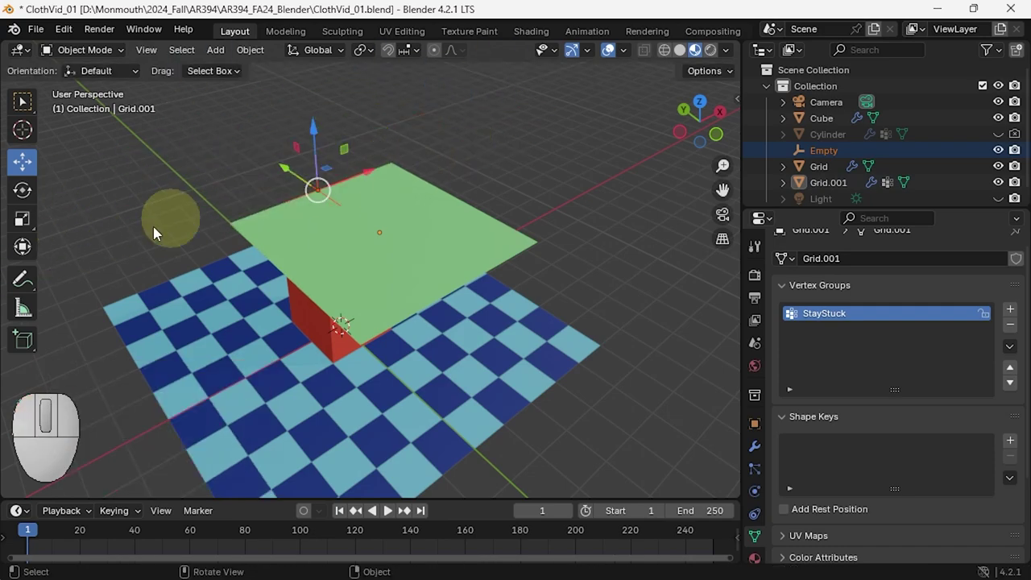
{"action": "key", "text": "ctrl+shift+z"}
{"action": "key", "text": "ctrl+z"}
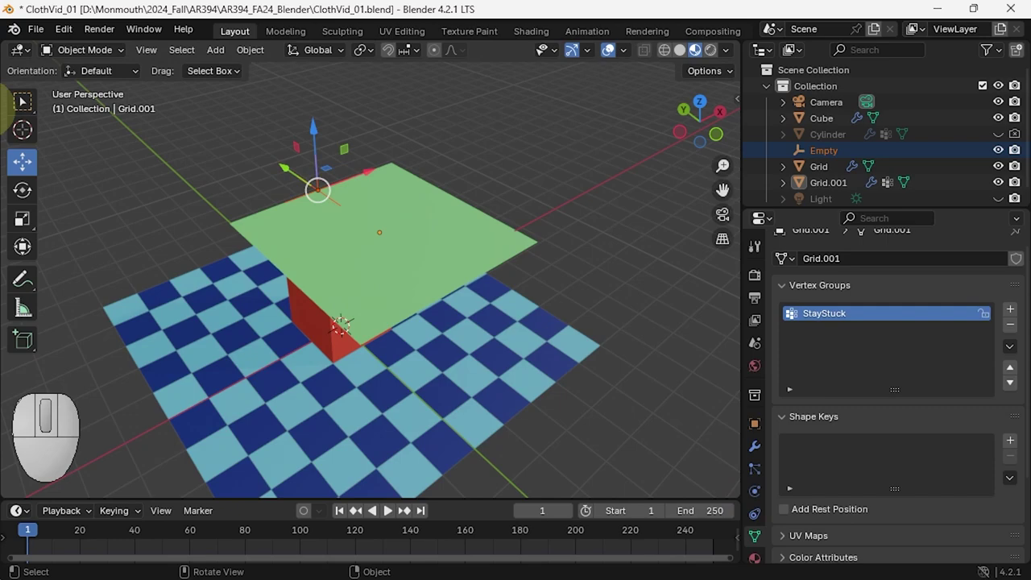
Step: On Grid.001, move the Hook-Empty modifier above the Cloth modifier
{"action": "left_click", "coordinate": [414, 266]}
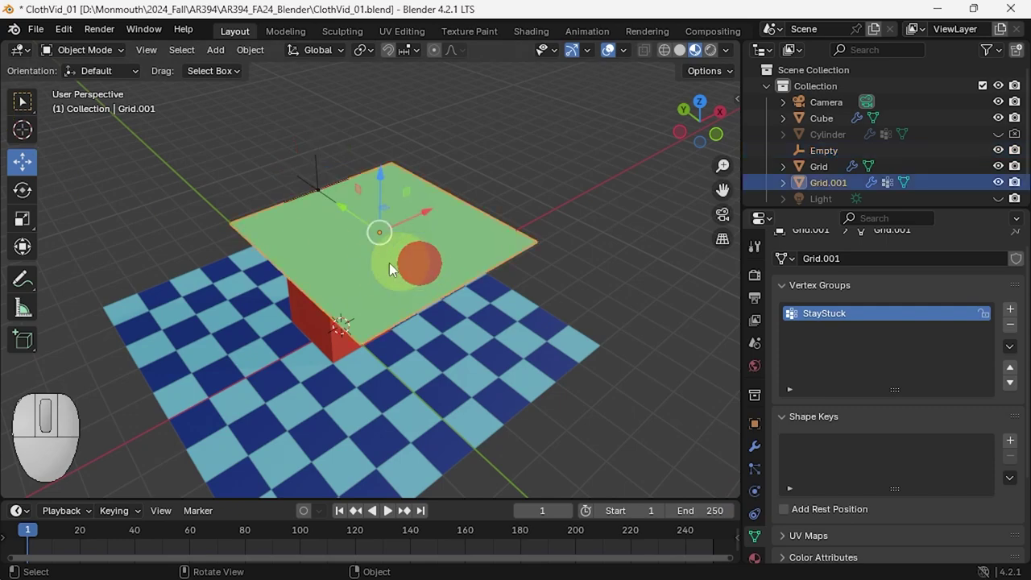
{"action": "left_click", "coordinate": [755, 446]}
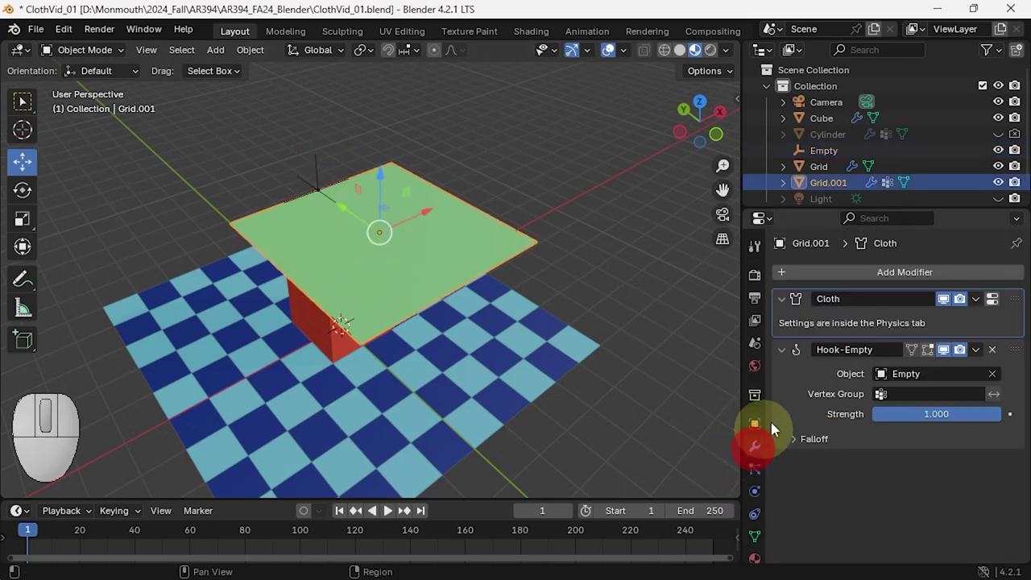
{"action": "left_click_drag", "start_coordinate": [1015, 350], "coordinate": [1016, 292]}
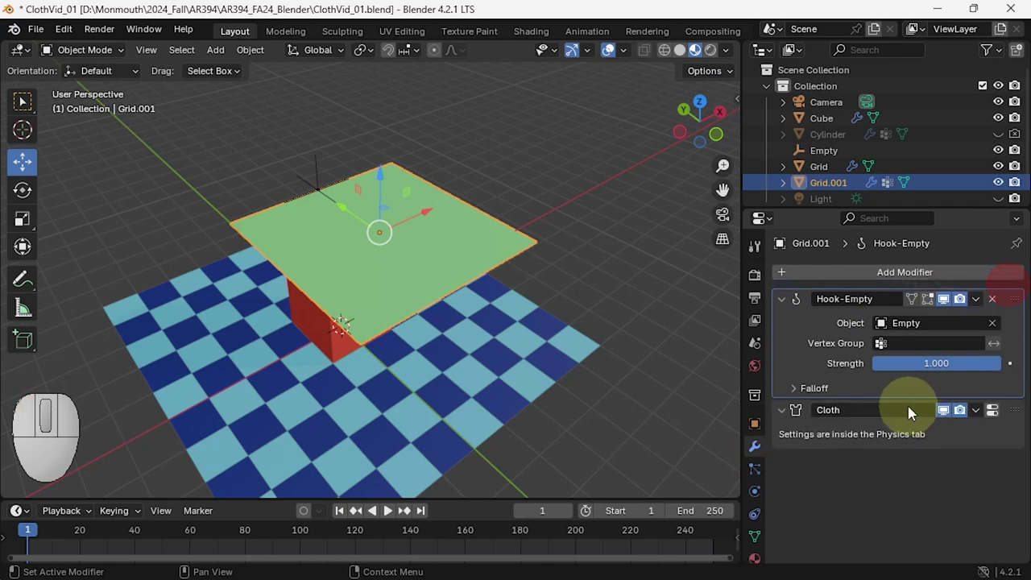
Step: Select the Empty, start playback, and move the Empty to drag the cloth
{"action": "key", "text": "w"}
{"action": "left_click", "coordinate": [317, 187]}
{"action": "key", "text": "space"}
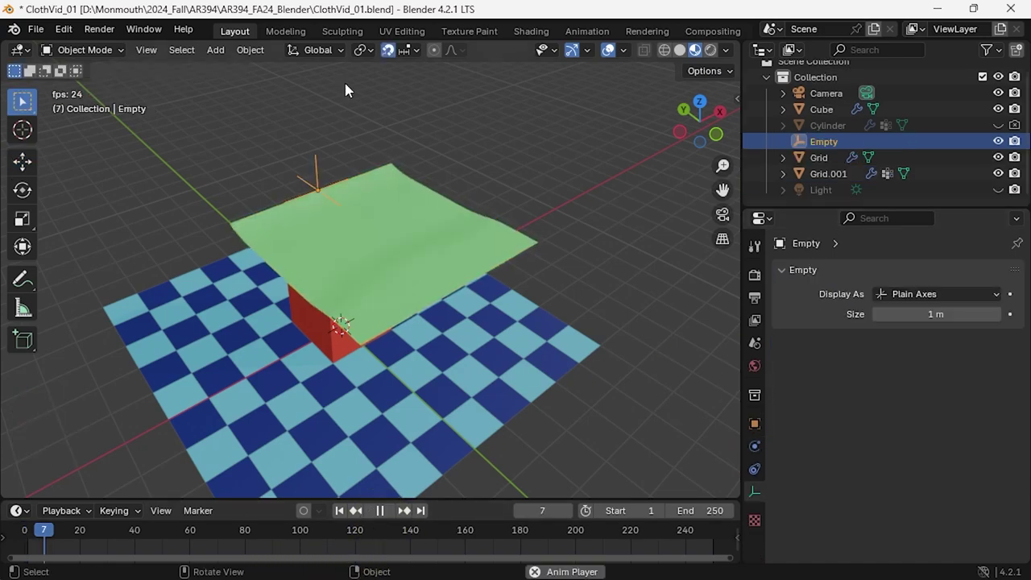
{"action": "key", "text": "g"}
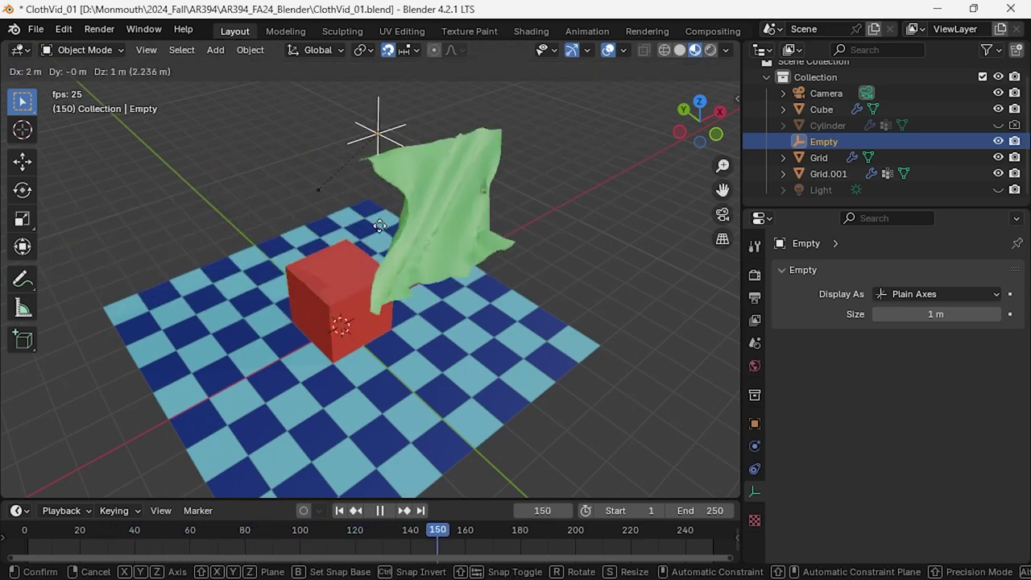
{"action": "left_click", "coordinate": [385, 274]}
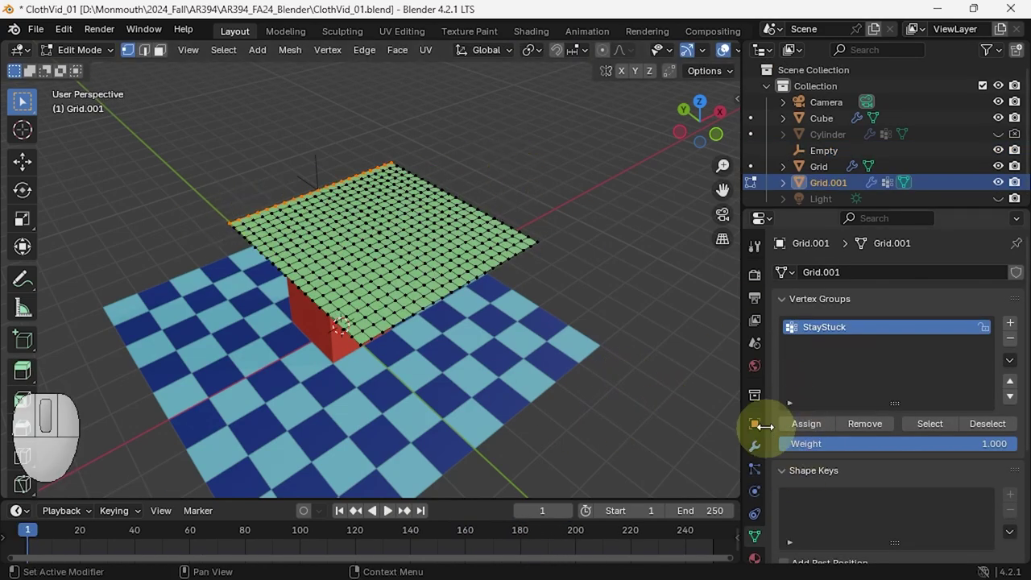
Step: Switch Grid.001 to Weight Paint mode to display the StayStuck weights
{"action": "left_click", "coordinate": [794, 424]}
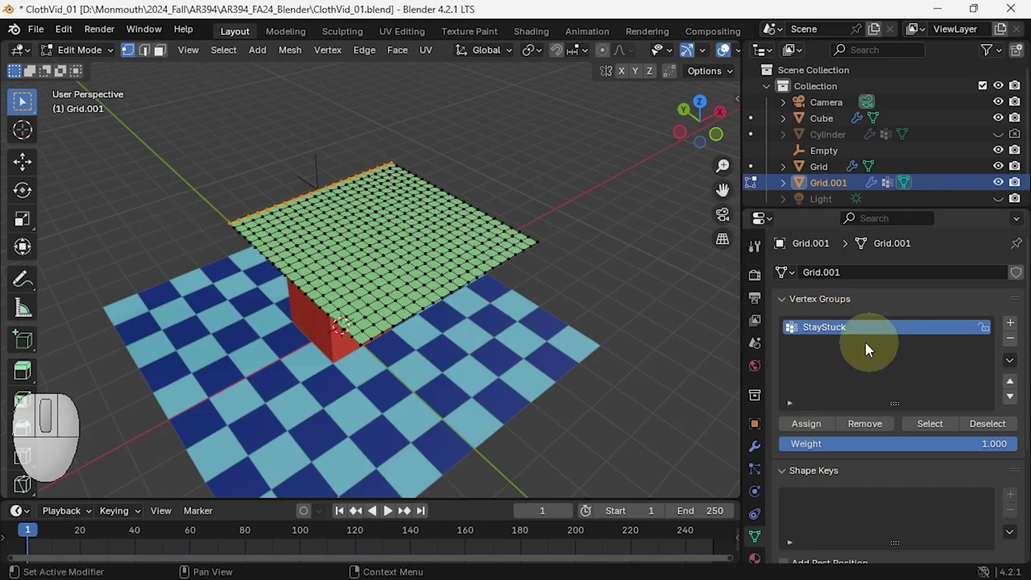
{"action": "left_click", "coordinate": [80, 50]}
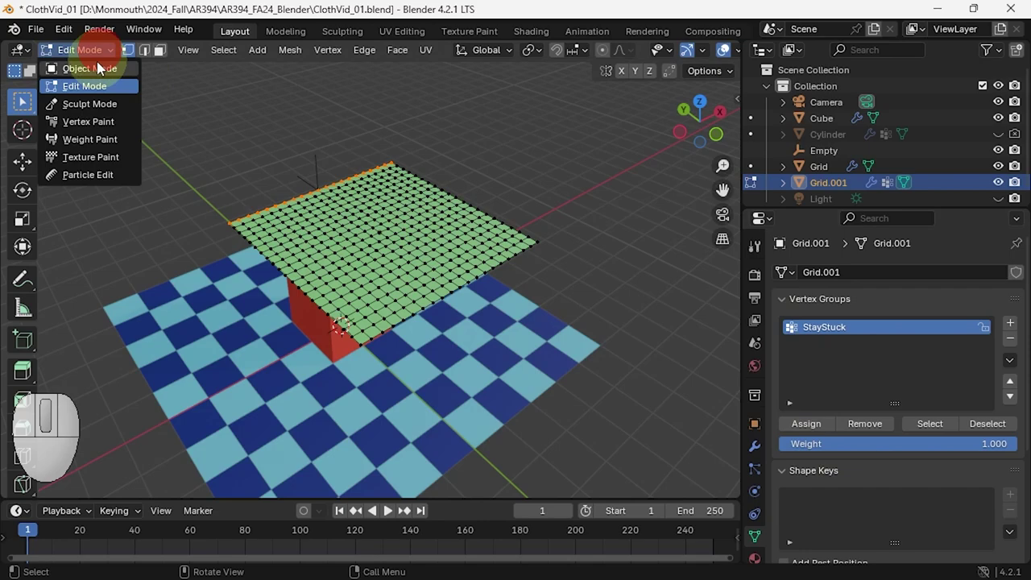
{"action": "left_click", "coordinate": [105, 145]}
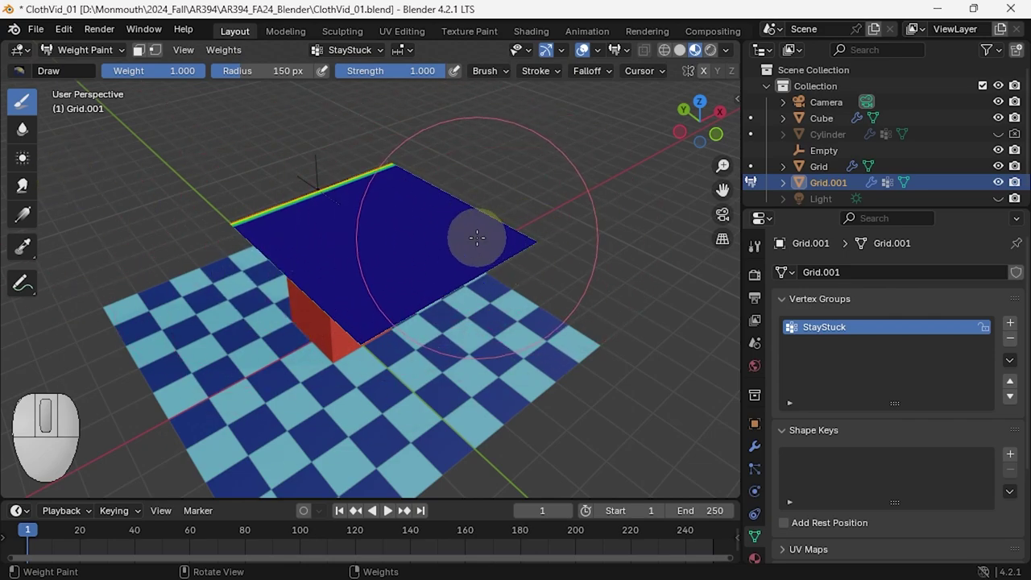
Step: Paint StayStuck weight over the right half and corner, then subtract across the middle
{"action": "left_click_drag", "start_coordinate": [476, 233], "coordinate": [408, 284]}
{"action": "mouse_move", "coordinate": [505, 271]}
{"action": "left_mouse_down"}
{"action": "mouse_move", "coordinate": [456, 276]}
{"action": "mouse_move", "coordinate": [452, 287]}
{"action": "mouse_move", "coordinate": [537, 239]}
{"action": "mouse_move", "coordinate": [483, 222]}
{"action": "left_mouse_up"}
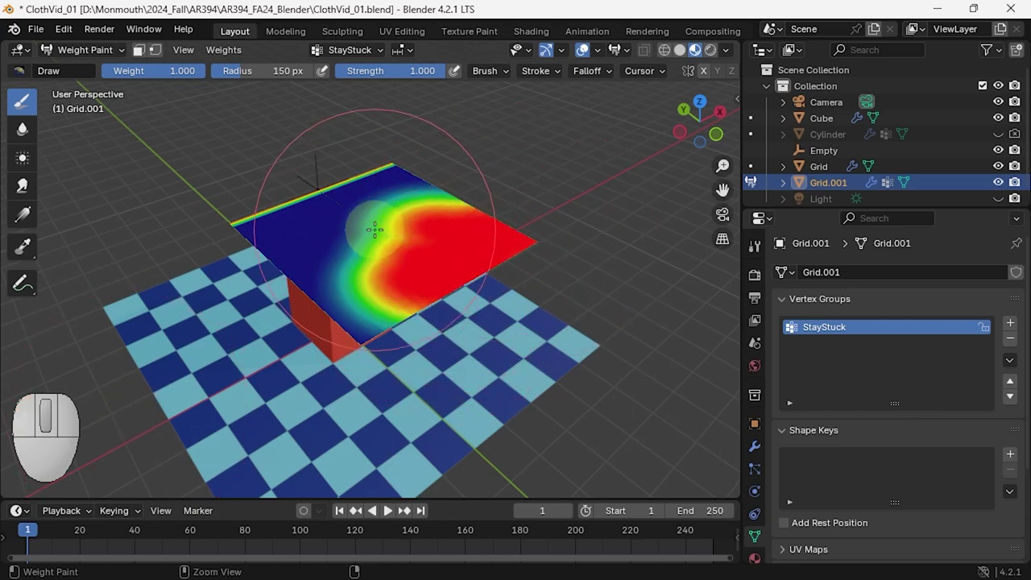
{"action": "left_click_drag", "start_coordinate": [374, 225], "coordinate": [433, 220], "text": "ctrl"}
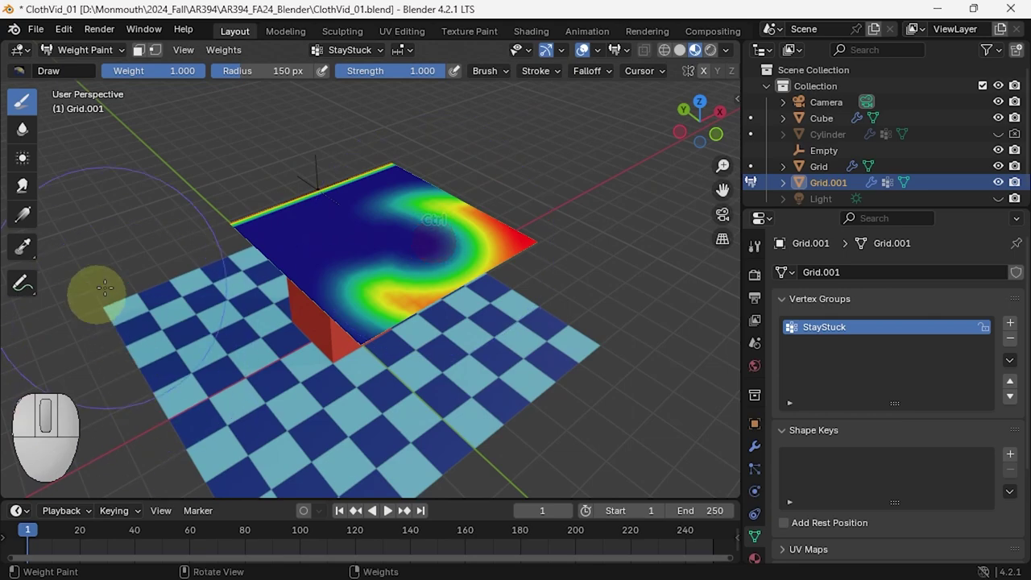
{"action": "left_click", "coordinate": [387, 511]}
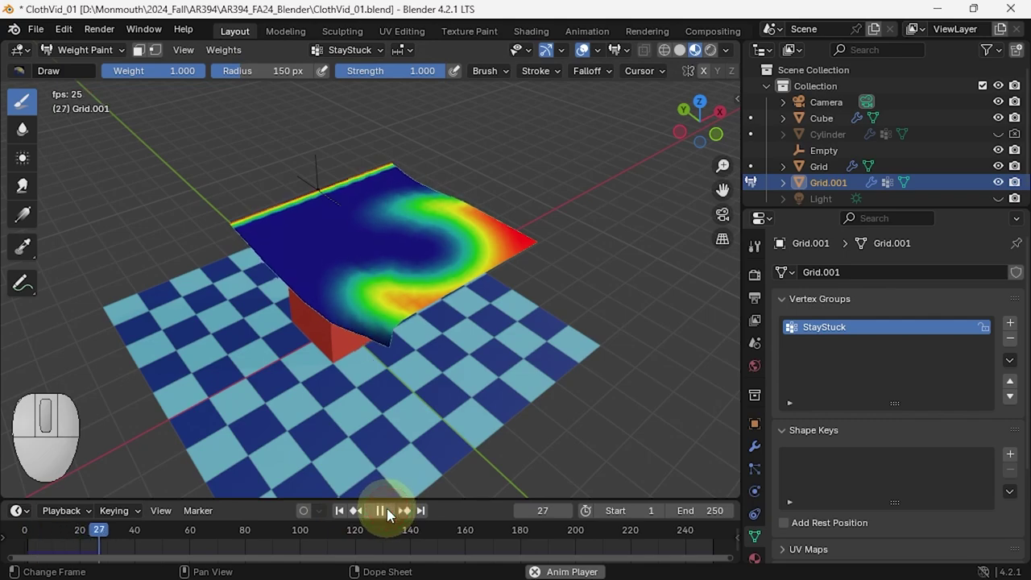
{"action": "left_click", "coordinate": [381, 511]}
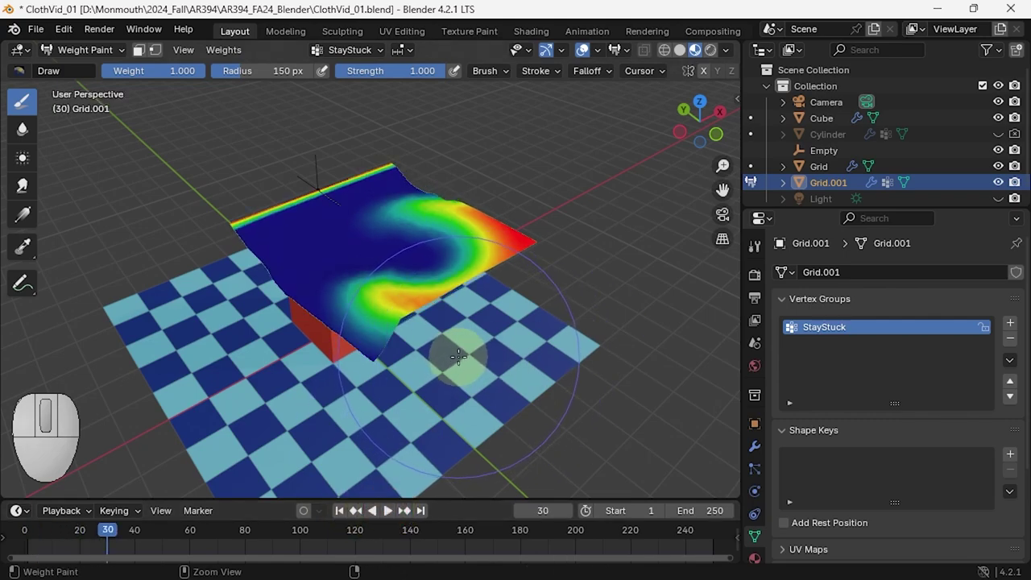
{"action": "key", "text": "ctrl+Tab"}
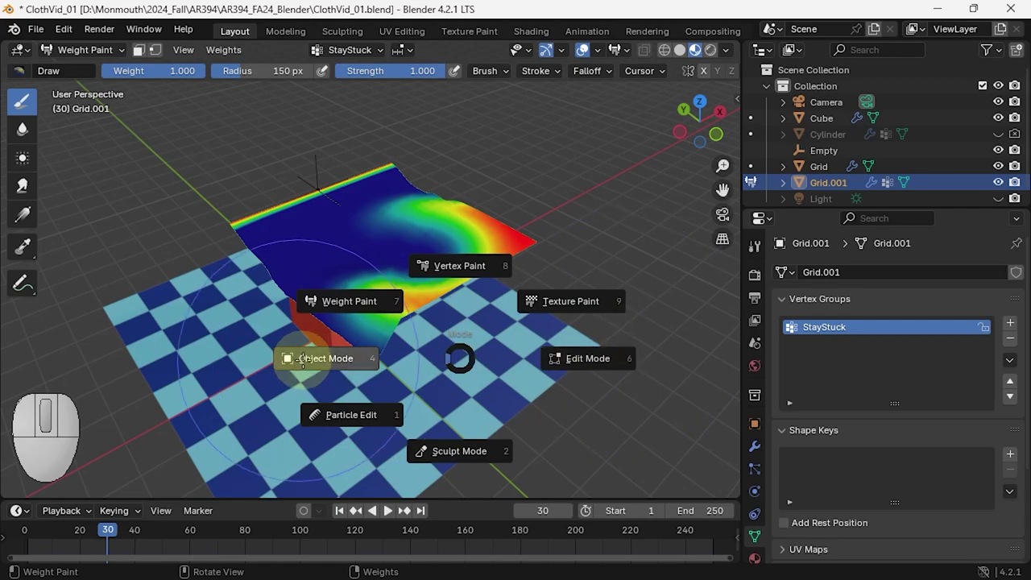
{"action": "left_click", "coordinate": [302, 360]}
{"action": "left_click", "coordinate": [339, 510]}
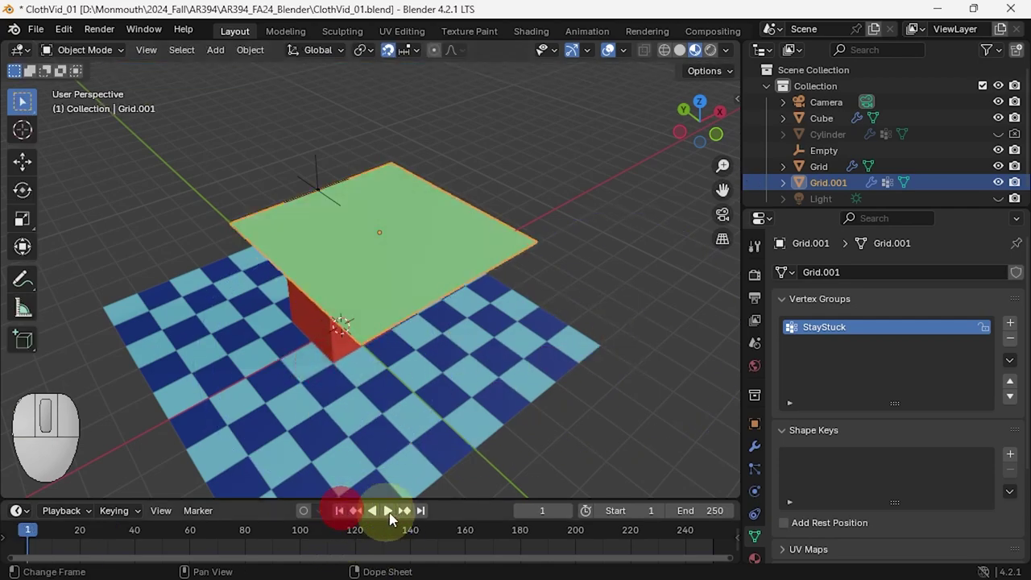
{"action": "left_click", "coordinate": [386, 511]}
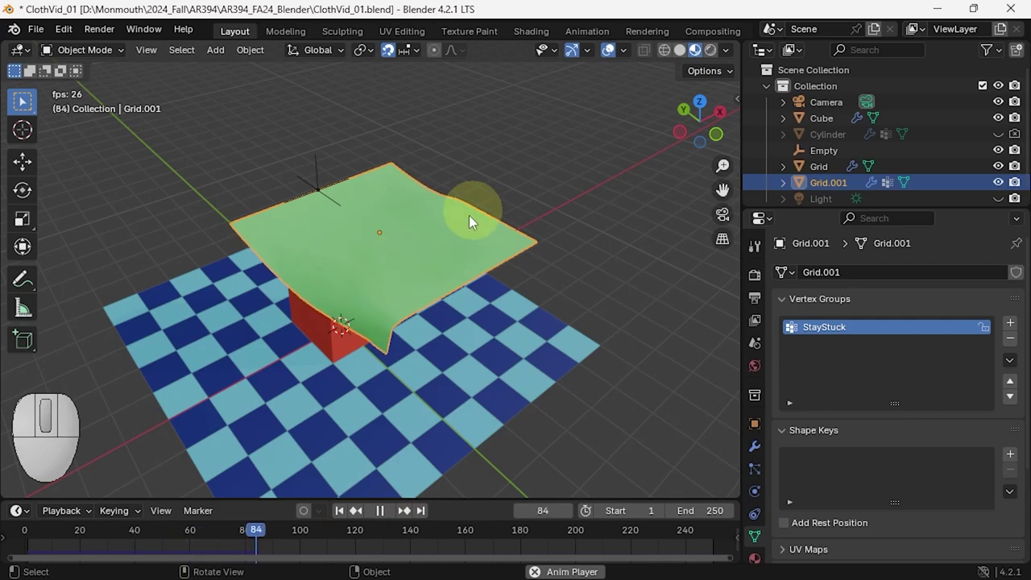
{"action": "left_click", "coordinate": [380, 511]}
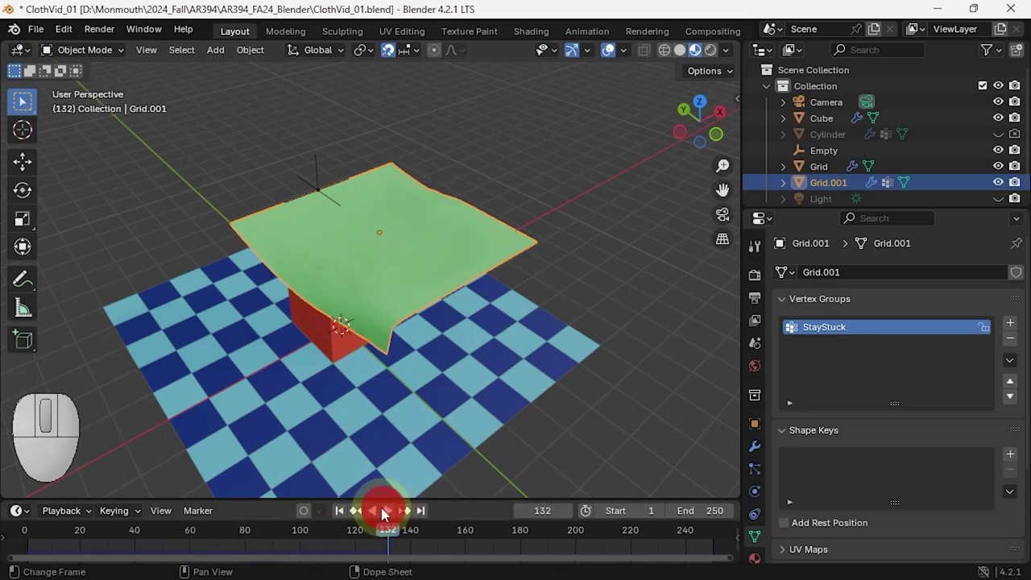
{"action": "left_click", "coordinate": [340, 512]}
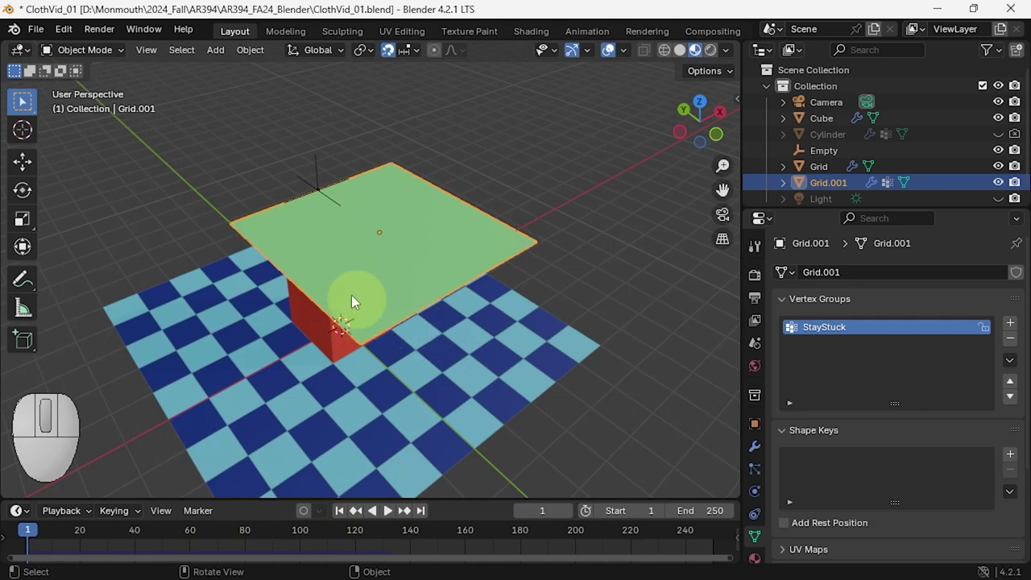
{"action": "left_click", "coordinate": [113, 51]}
{"action": "left_click", "coordinate": [81, 140]}
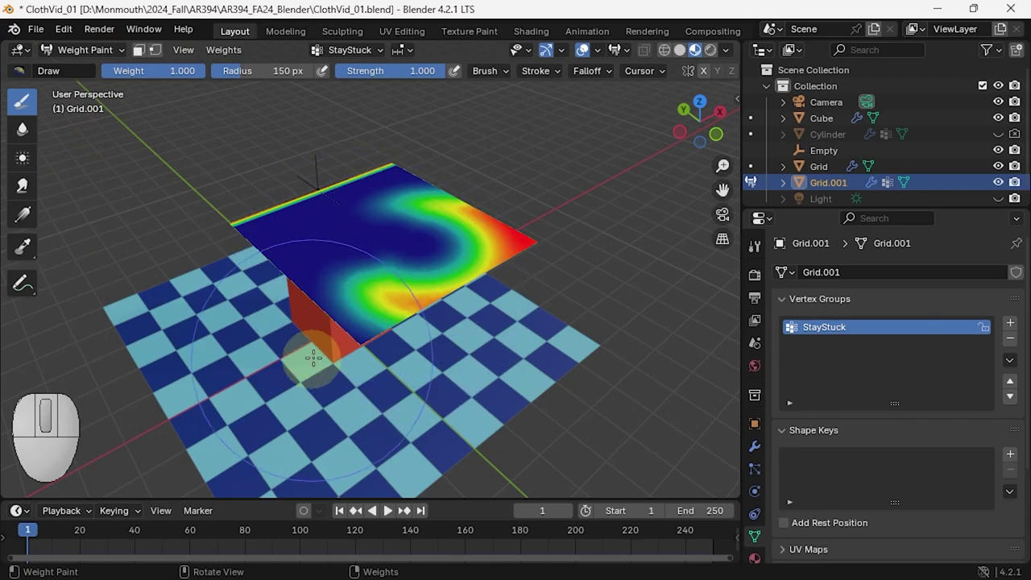
Step: Erase the S-shaped StayStuck weights, test the simulation, and rewind to frame 1
{"action": "mouse_move", "coordinate": [340, 342]}
{"action": "left_mouse_down", "text": "ctrl"}
{"action": "mouse_move", "coordinate": [474, 289]}
{"action": "mouse_move", "coordinate": [485, 238]}
{"action": "mouse_move", "coordinate": [437, 229]}
{"action": "mouse_move", "coordinate": [414, 316]}
{"action": "mouse_move", "coordinate": [463, 289]}
{"action": "mouse_move", "coordinate": [441, 212]}
{"action": "mouse_move", "coordinate": [394, 233]}
{"action": "mouse_move", "coordinate": [438, 203]}
{"action": "mouse_move", "coordinate": [444, 271]}
{"action": "mouse_move", "coordinate": [483, 276]}
{"action": "mouse_move", "coordinate": [380, 281]}
{"action": "mouse_move", "coordinate": [422, 288]}
{"action": "left_mouse_up", "text": "ctrl"}
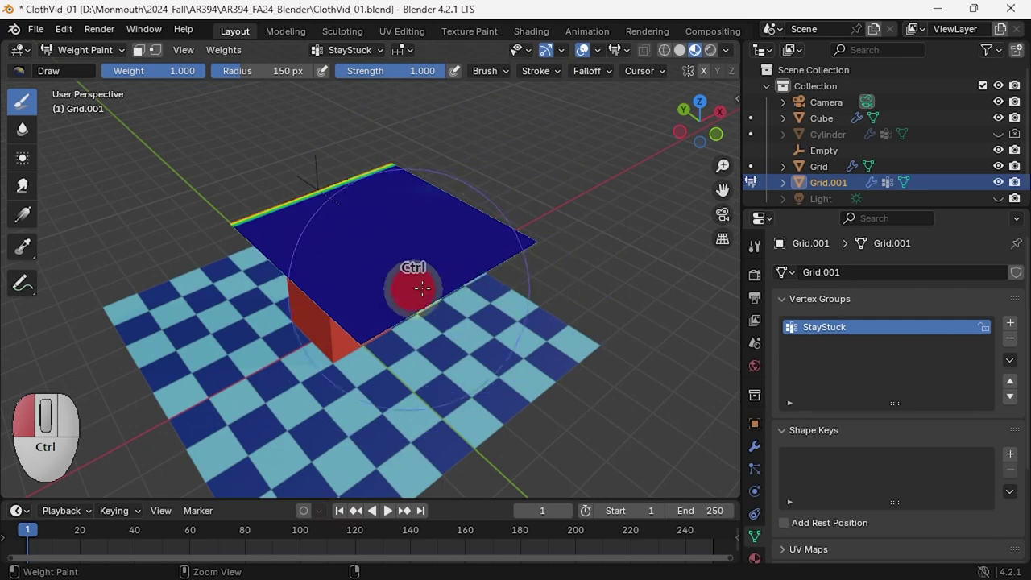
{"action": "left_click", "coordinate": [390, 511]}
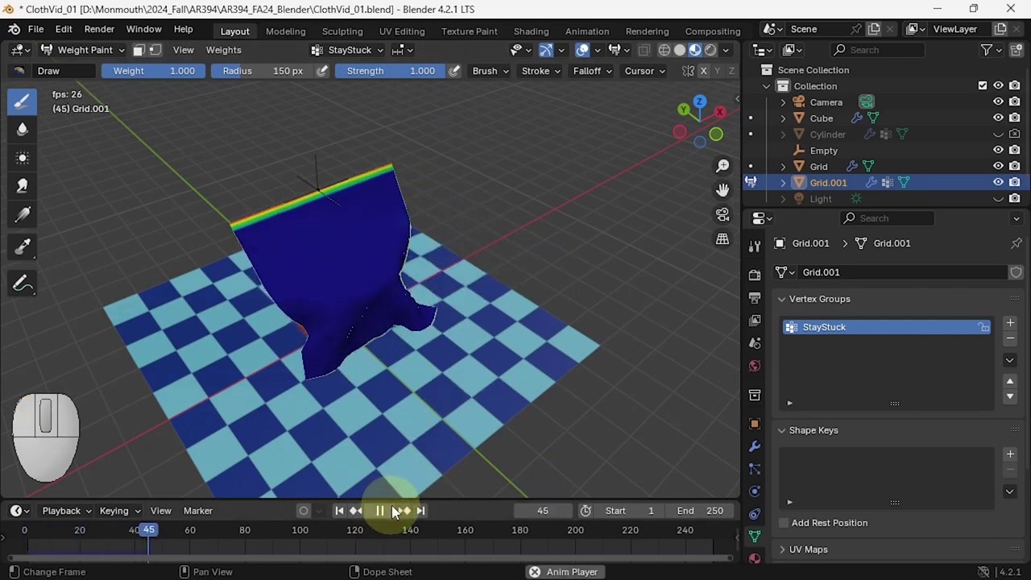
{"action": "left_click", "coordinate": [380, 511]}
{"action": "key", "text": "shift+Left"}
Step: Leave Weight Paint and put Grid.001 into Edit Mode
{"action": "key", "text": "ctrl+Tab"}
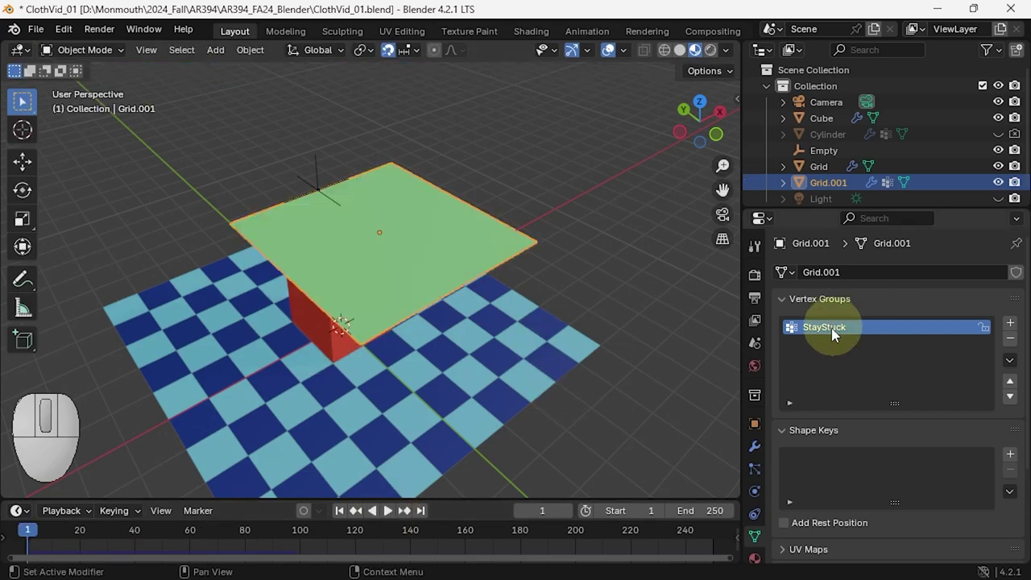
{"action": "key", "text": "Tab"}
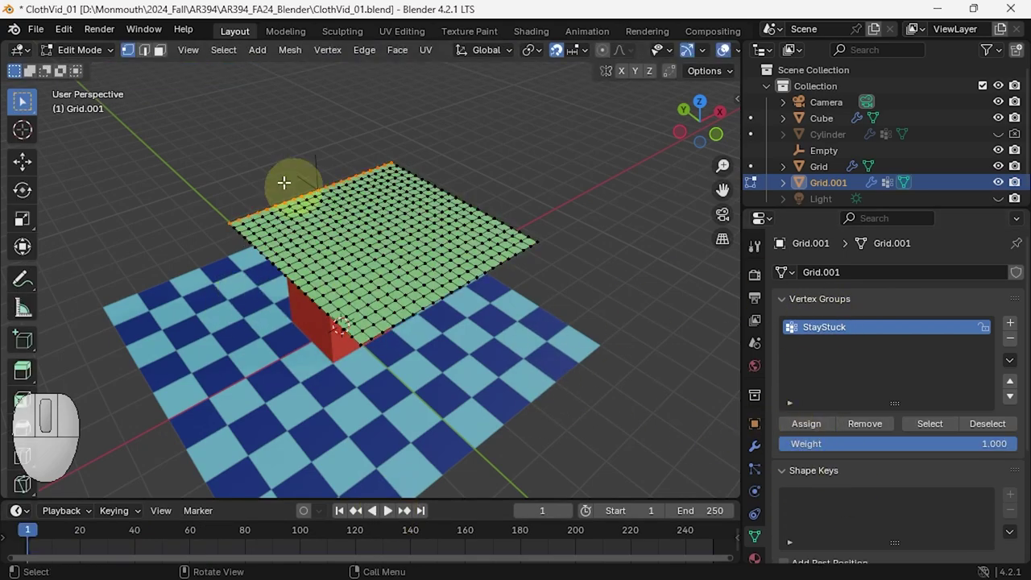
{"action": "left_click", "coordinate": [104, 51]}
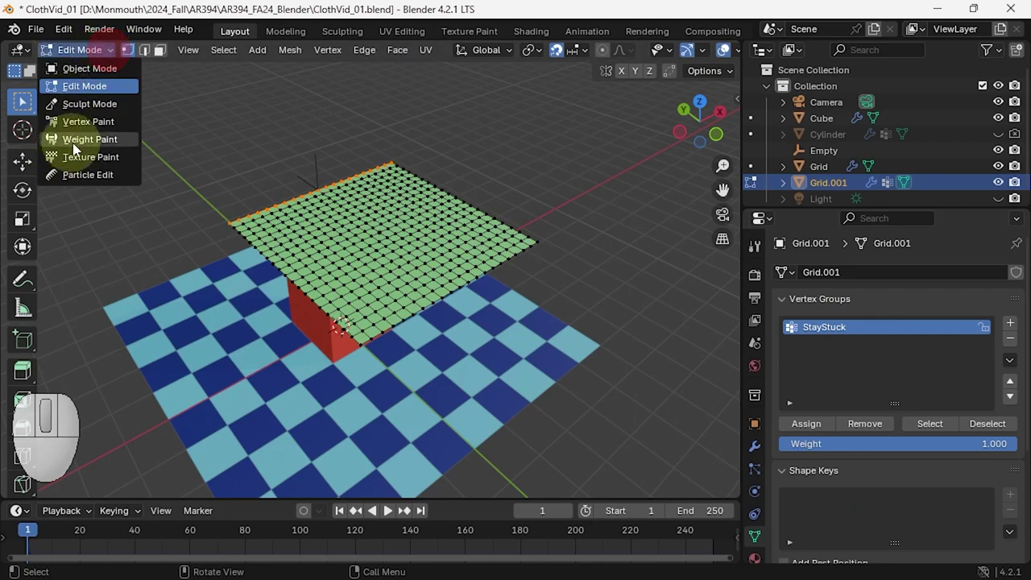